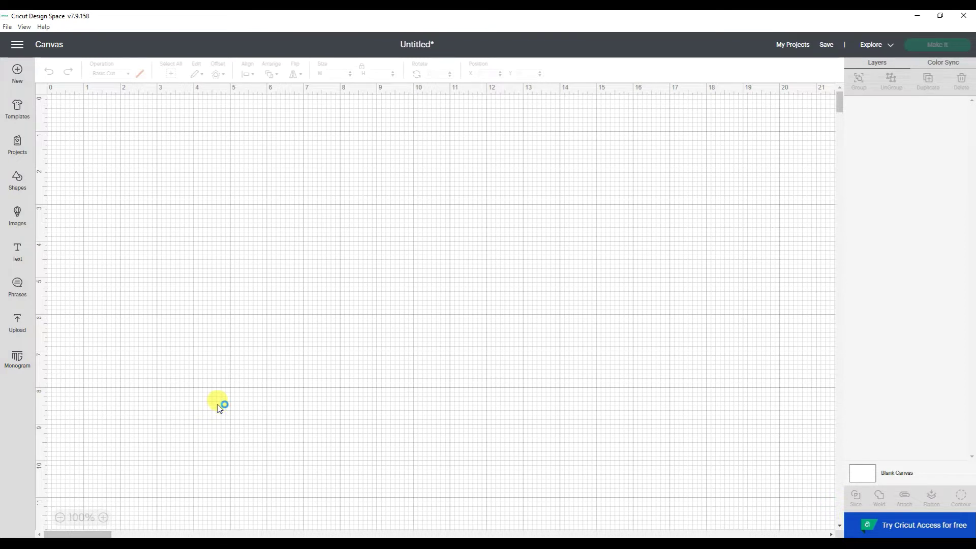
Open the Monogram Maker from the left toolbar beside the blank canvas
left_click(14, 353)
left_click(20, 364)
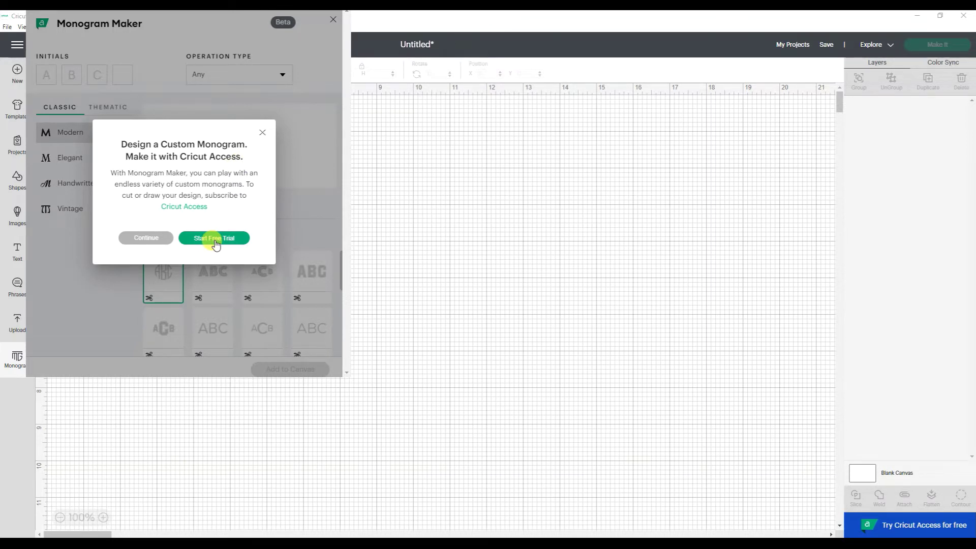
Dismiss the Cricut Access 'Design a Custom Monogram' offer to keep using the Monogram Maker
left_click(144, 240)
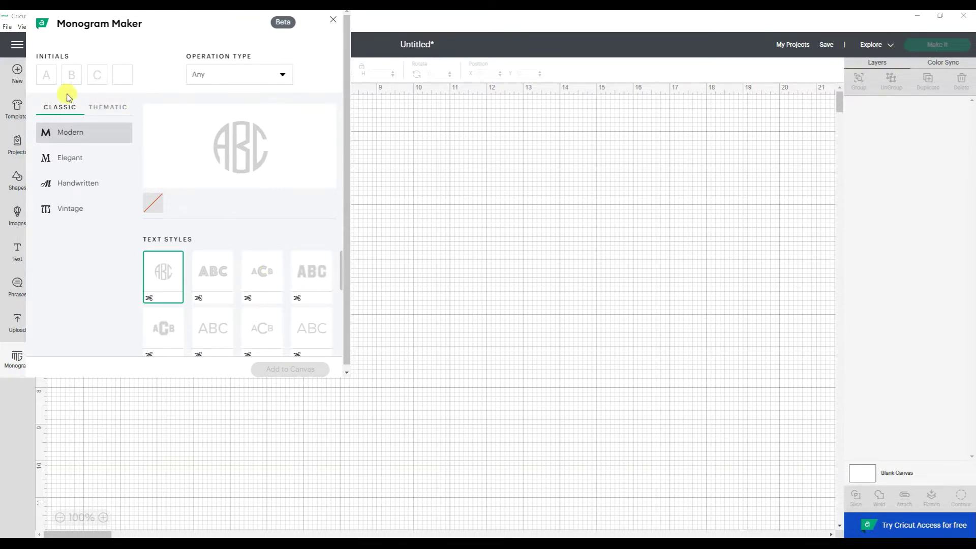
Enter the initials SMM and preview the Elegant, Handwritten, then Vintage classic styles
left_click(47, 76)
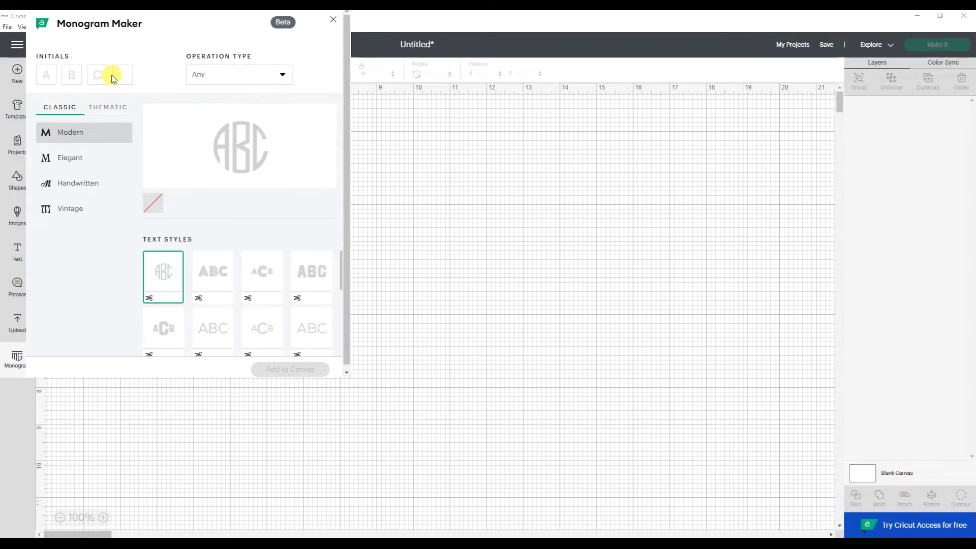
type("SM")
type("M")
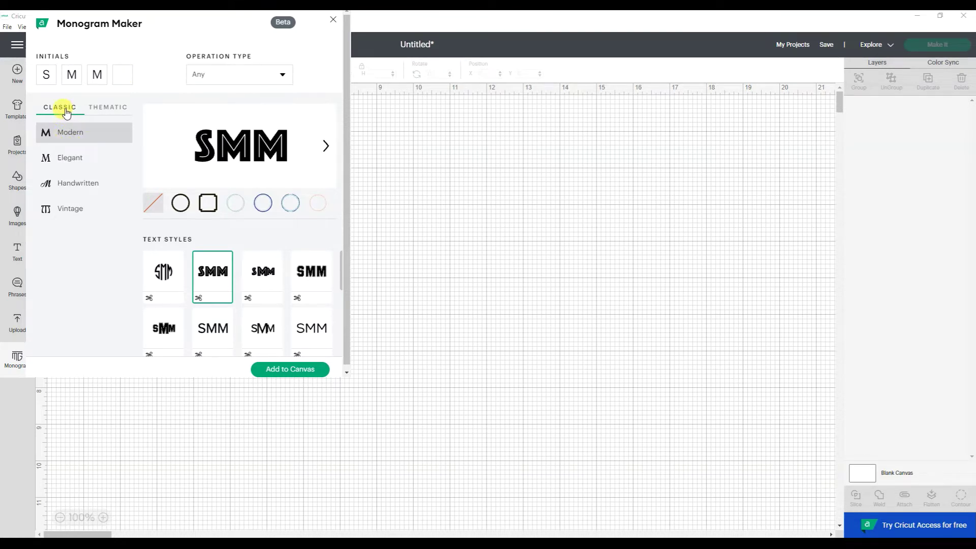
left_click(69, 158)
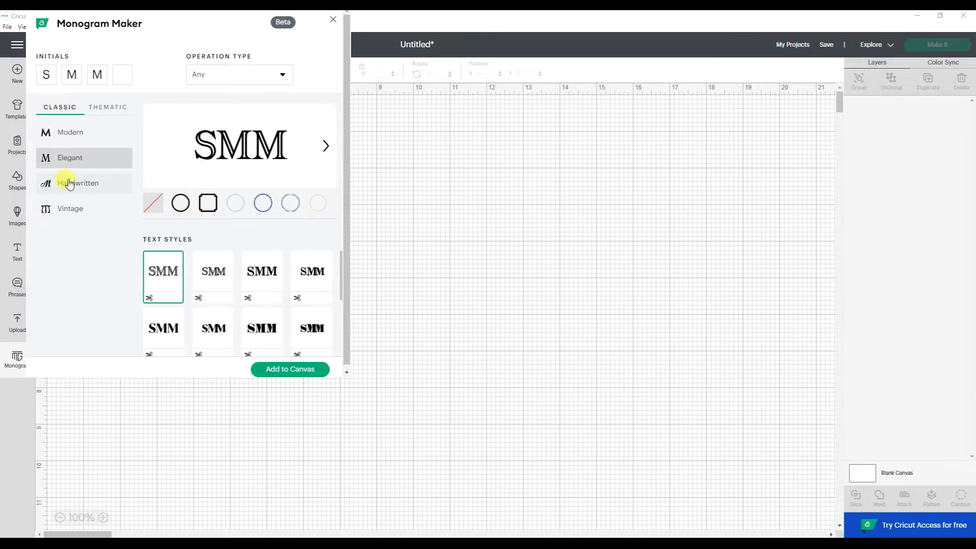
left_click(69, 183)
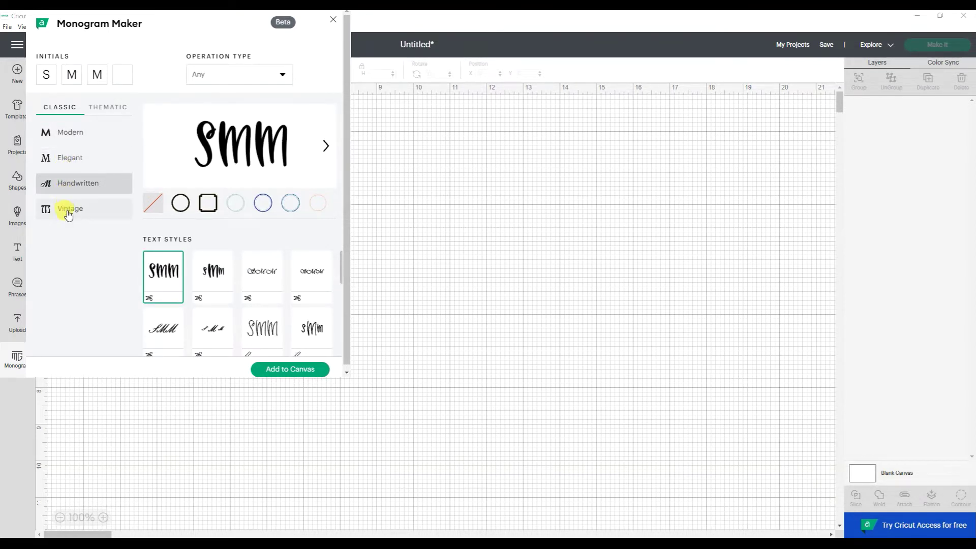
left_click(69, 211)
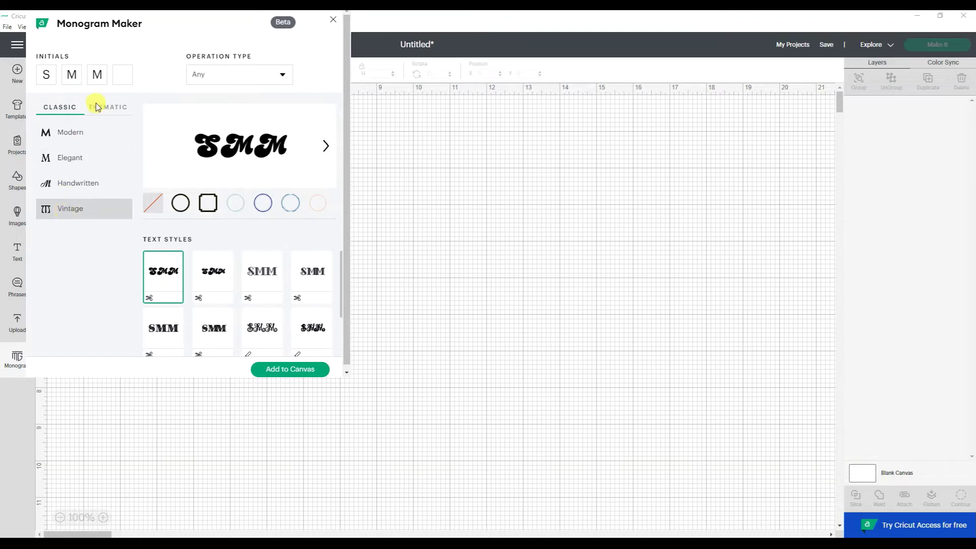
Browse the Thematic Decorative, Occasions, Interests and Sports frames, and preview SMM in the hockey frame
left_click(115, 110)
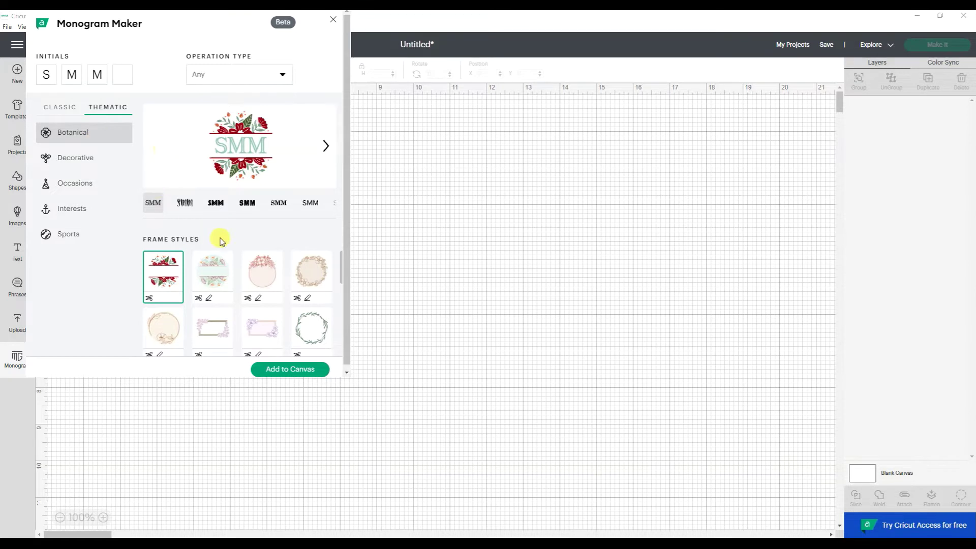
left_click(77, 158)
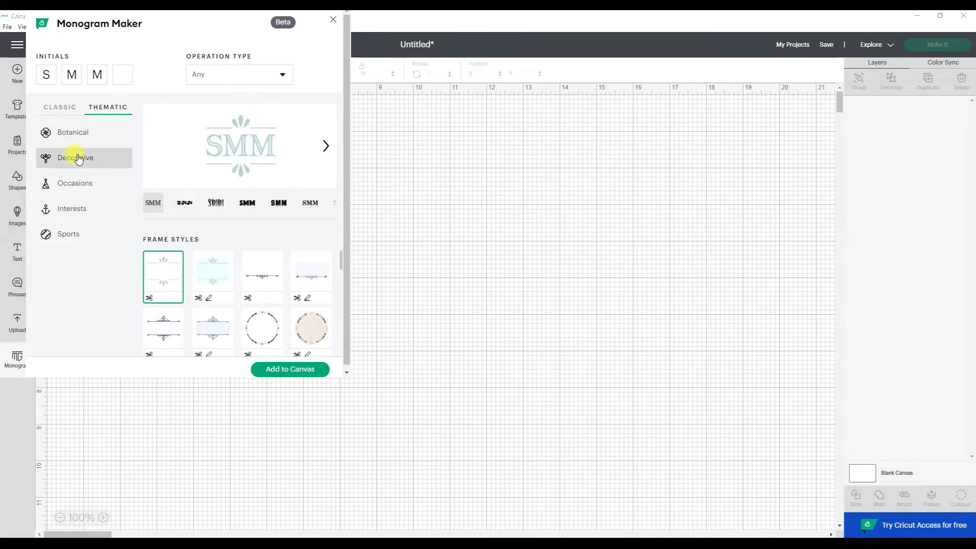
left_click(77, 183)
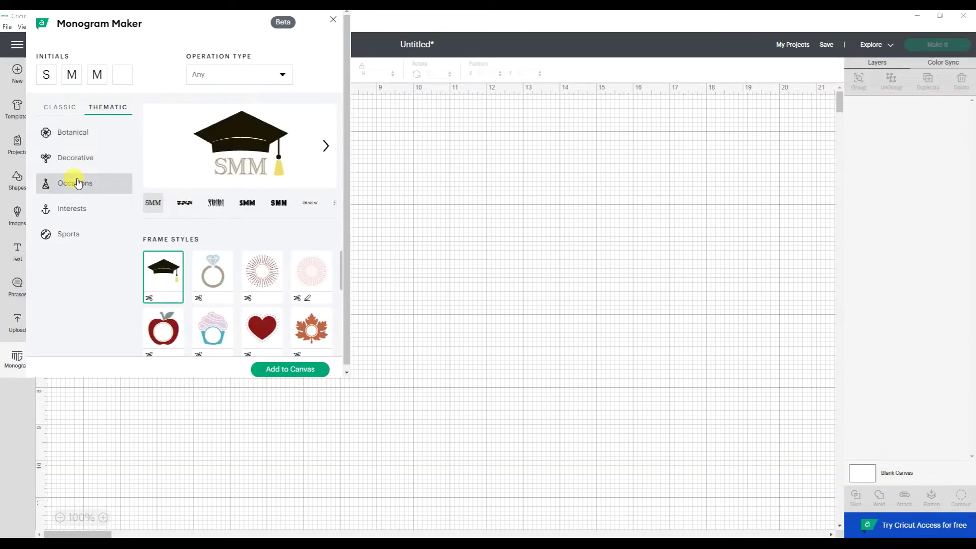
scroll(279, 283, "down", 1)
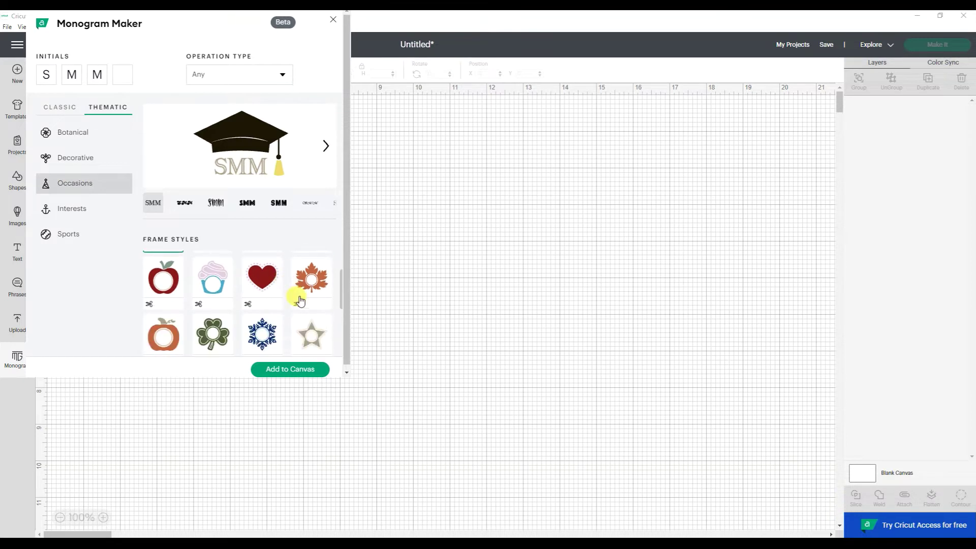
scroll(301, 311, "down", 3)
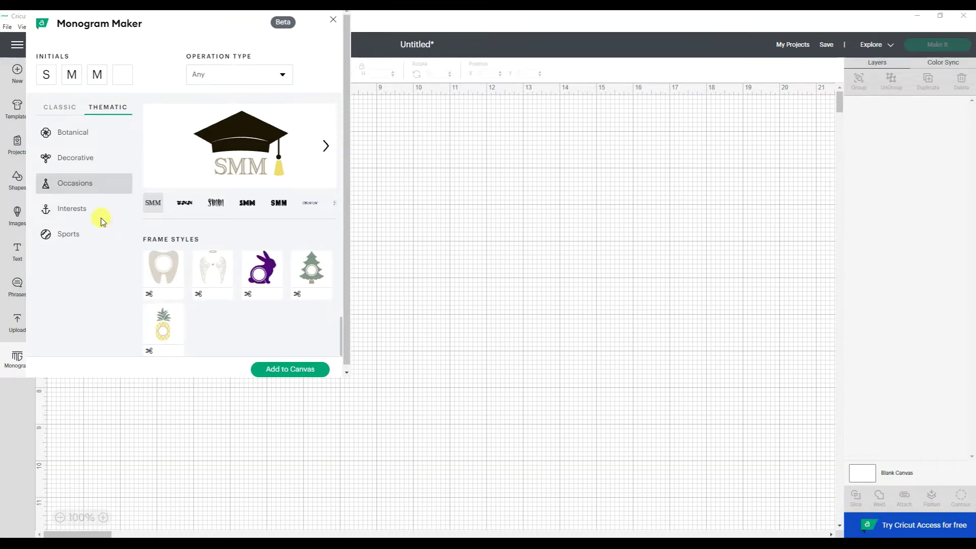
left_click(85, 214)
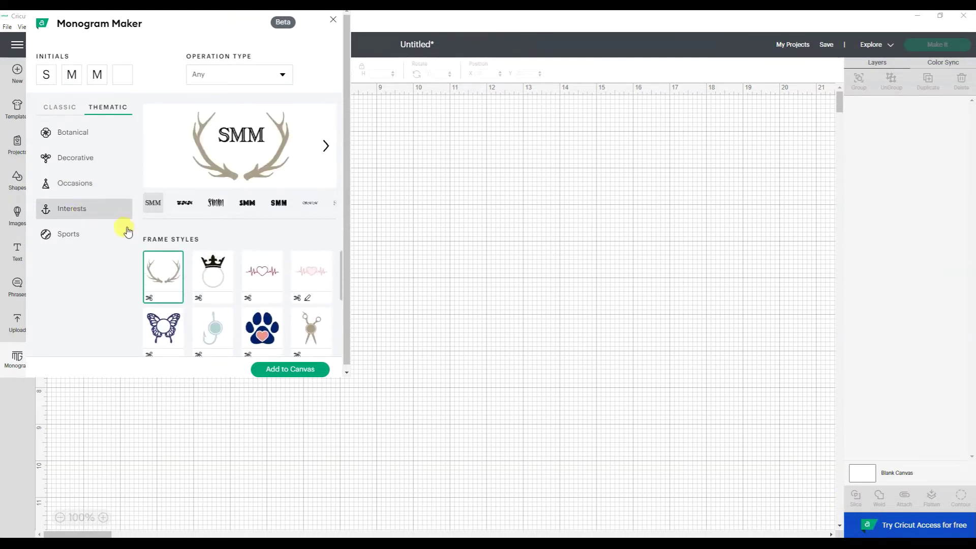
scroll(290, 307, "down", 2)
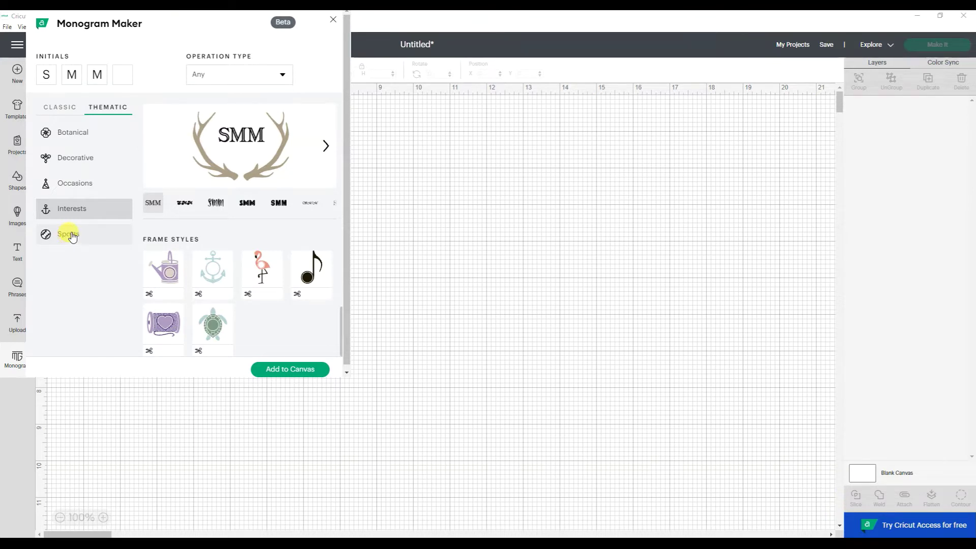
left_click(70, 234)
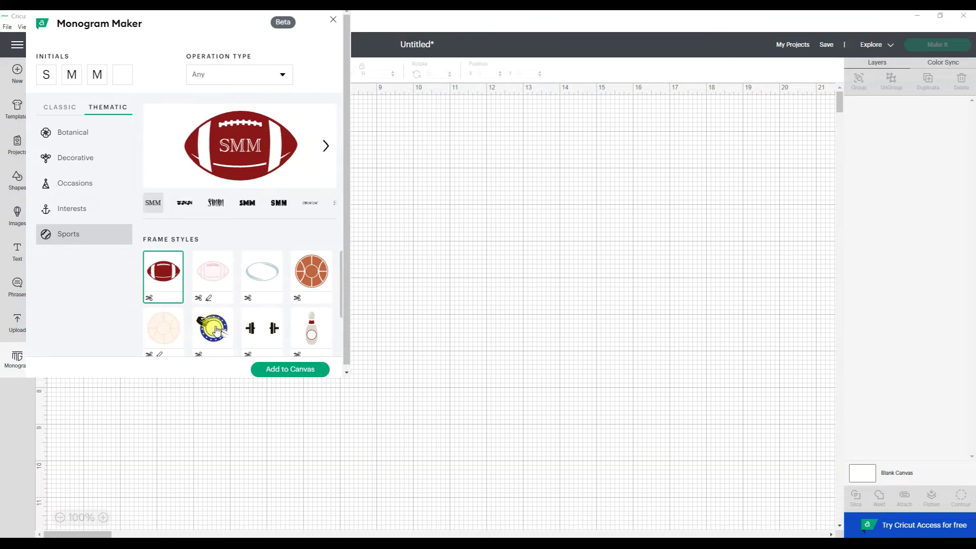
left_click(215, 330)
Try the first several lettering styles for SMM in the hockey frame, ending on bold
scroll(216, 315, "down", 1)
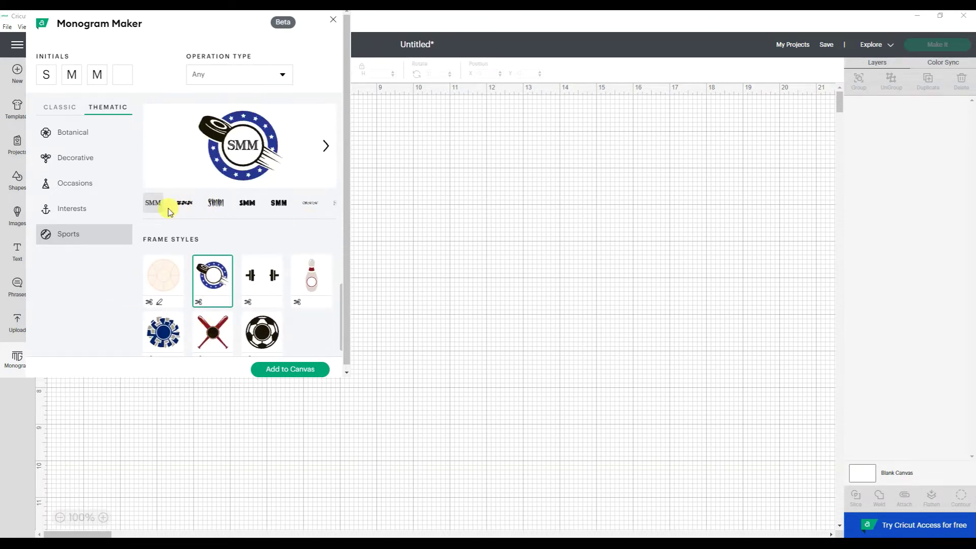
left_click(185, 204)
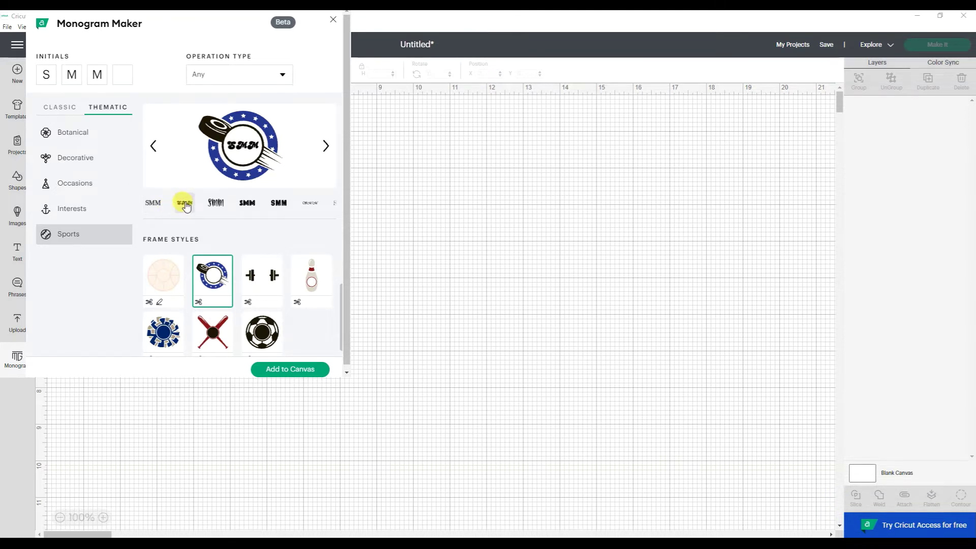
left_click(210, 203)
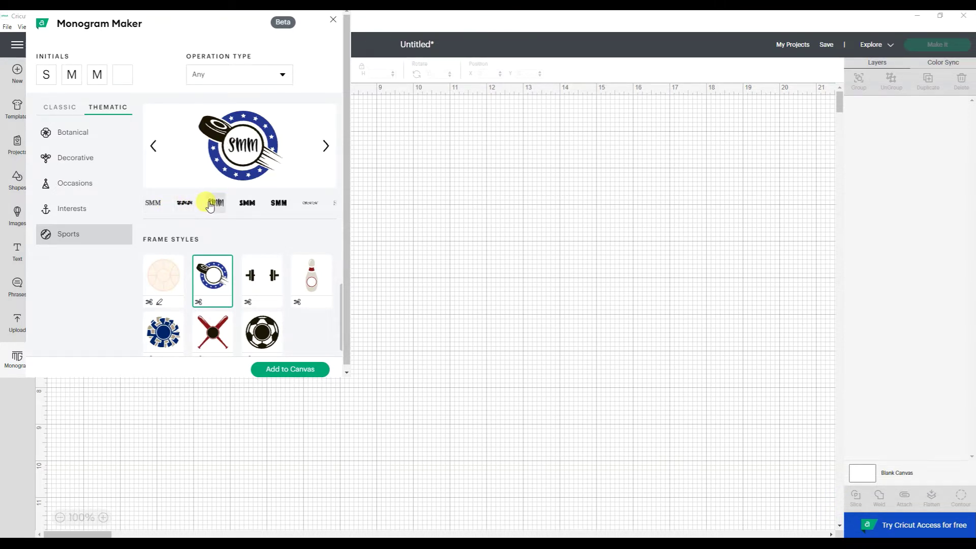
left_click(248, 204)
left_click(279, 206)
left_click(311, 203)
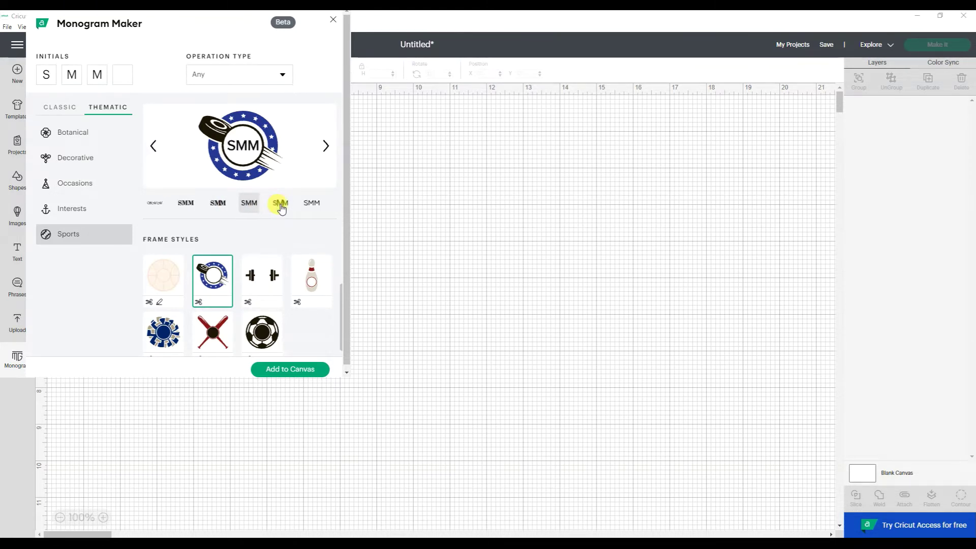
left_click(218, 202)
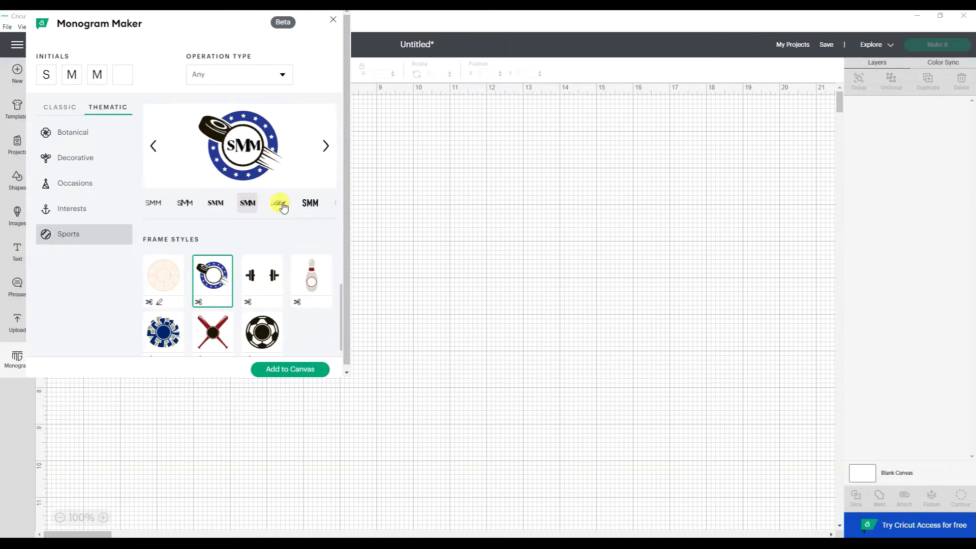
left_click(279, 204)
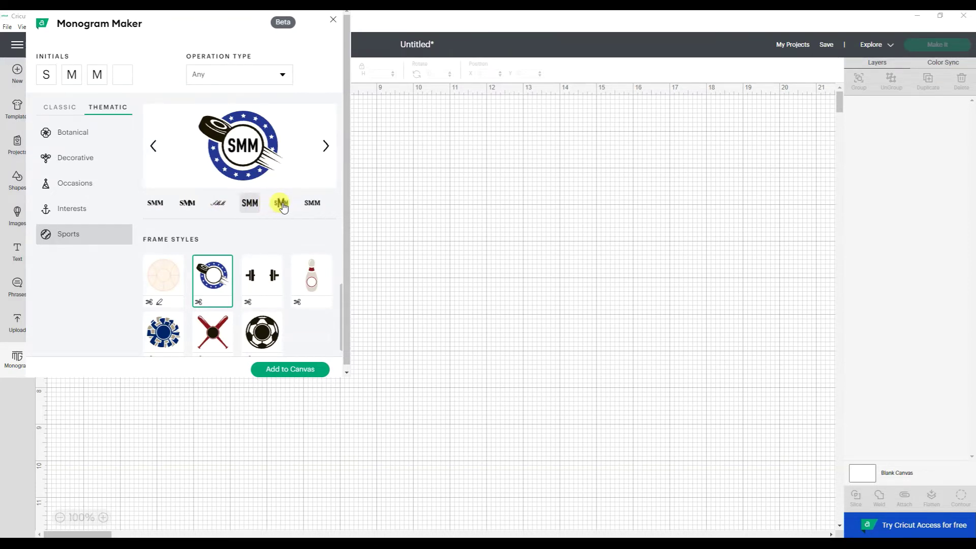
Page through more fonts, comparing bold and script lettering up to the last script style
left_click(320, 148)
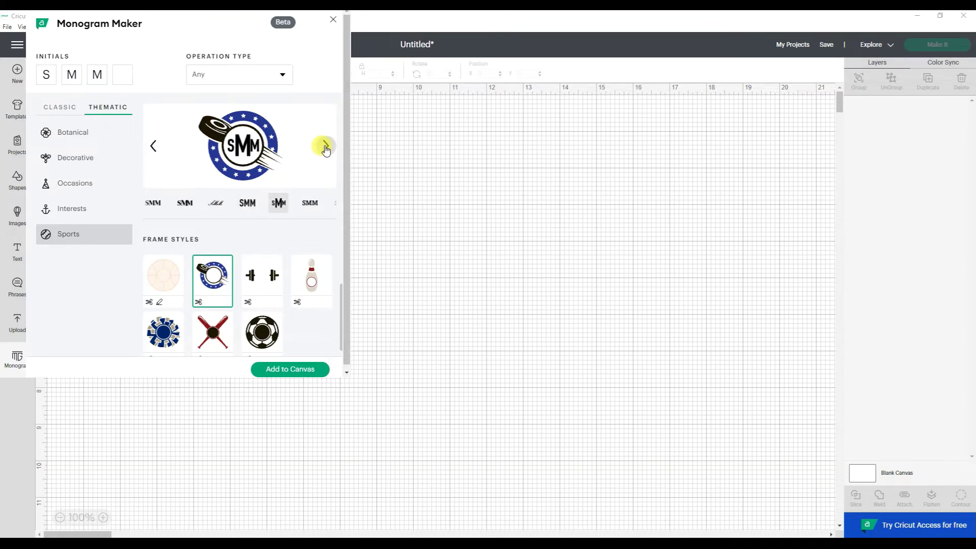
left_click(323, 148)
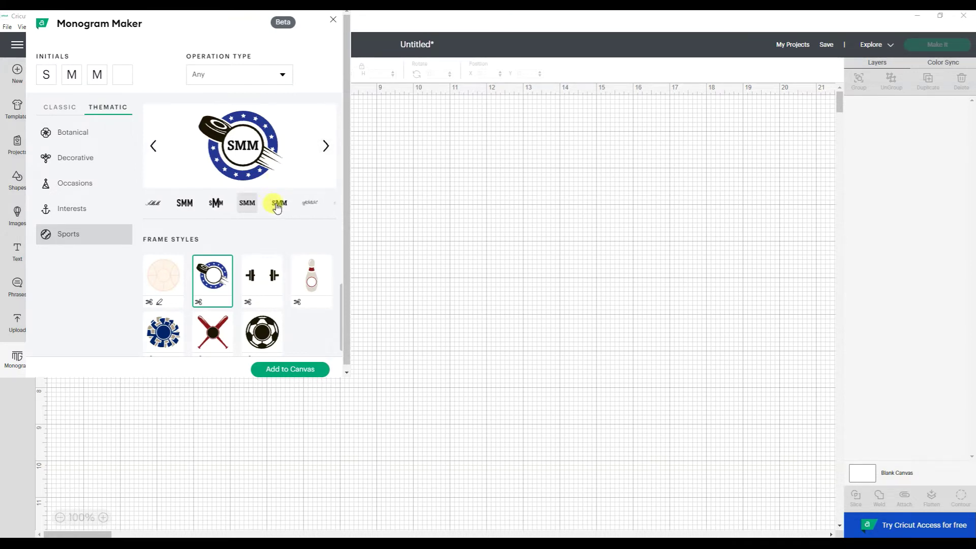
left_click(276, 203)
left_click(285, 205)
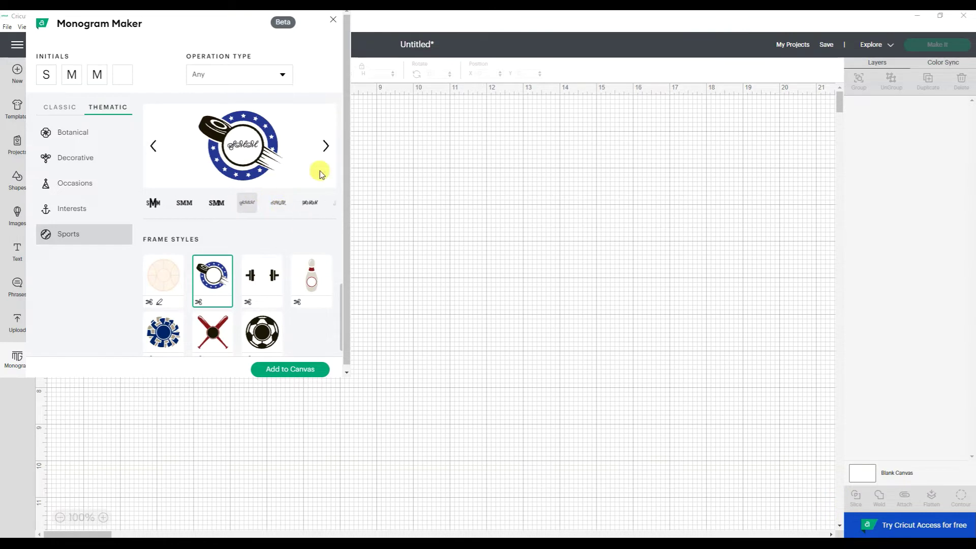
left_click(325, 148)
left_click(326, 148)
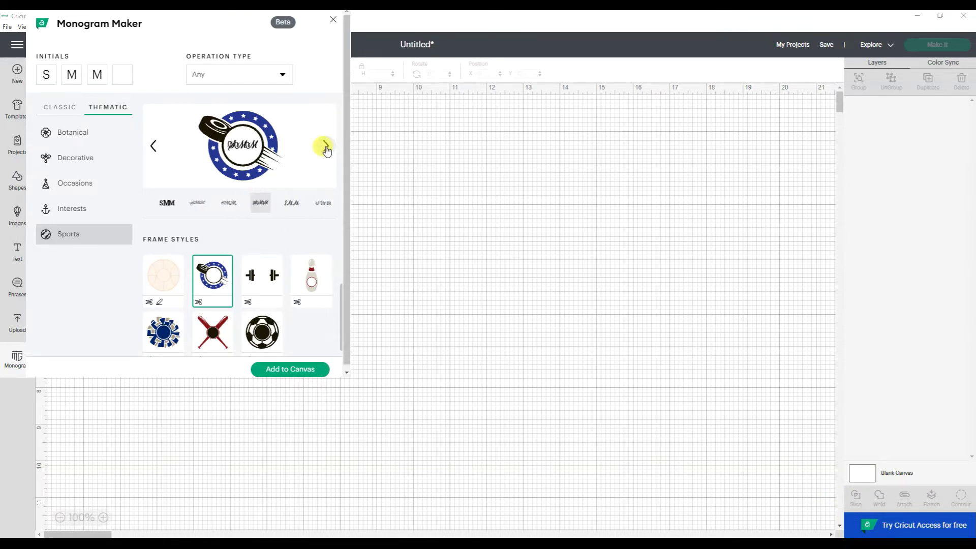
left_click(326, 148)
left_click(326, 149)
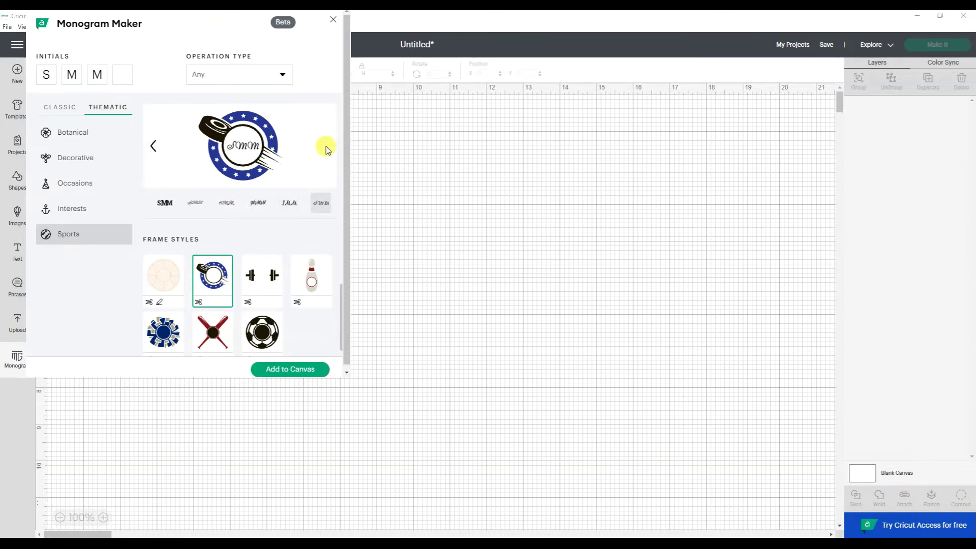
Return to bold lettering, then compare serif and sans-serif styles, settling on serif
left_click(166, 210)
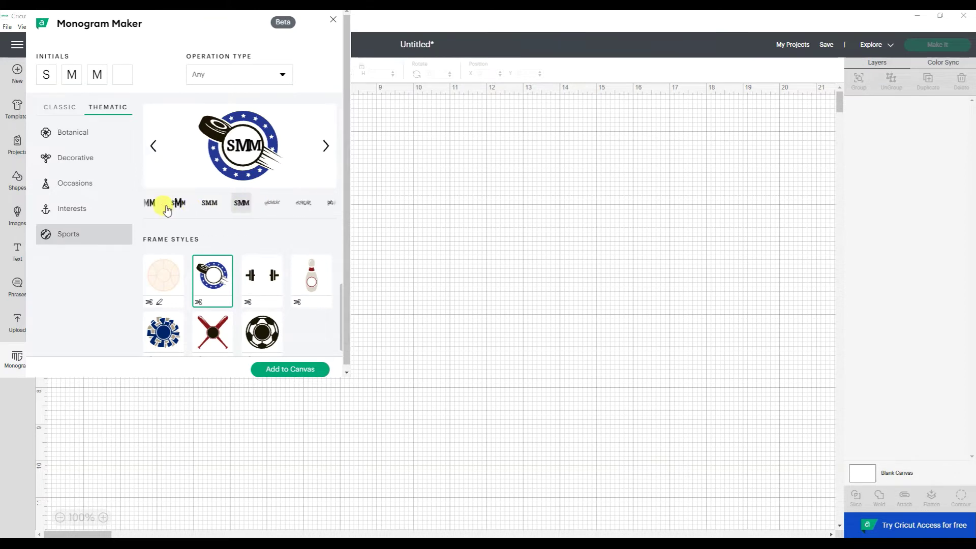
left_click(158, 211)
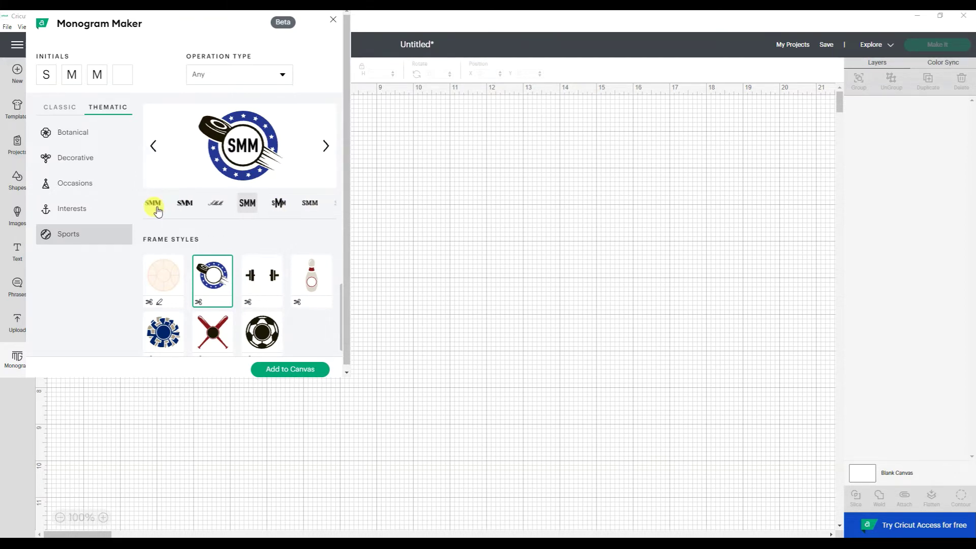
left_click(174, 209)
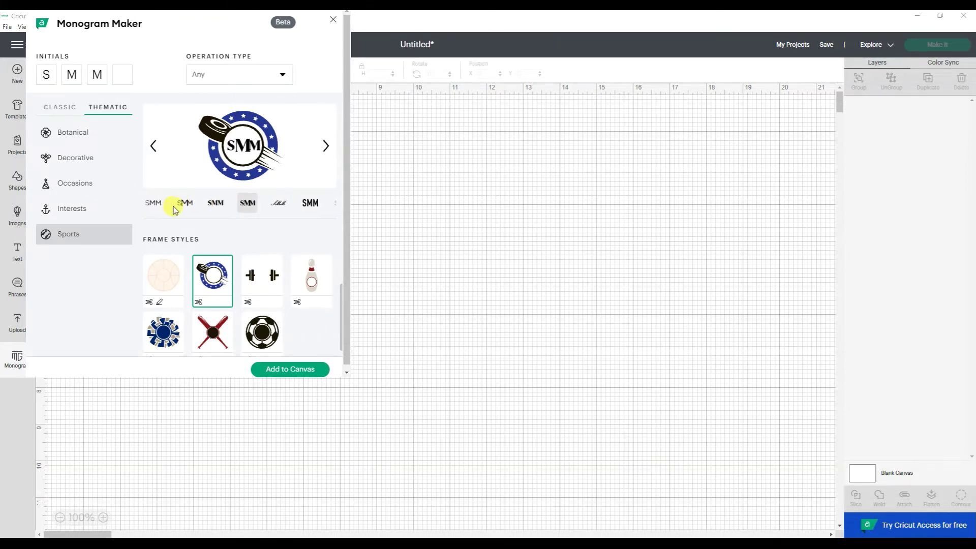
left_click(181, 202)
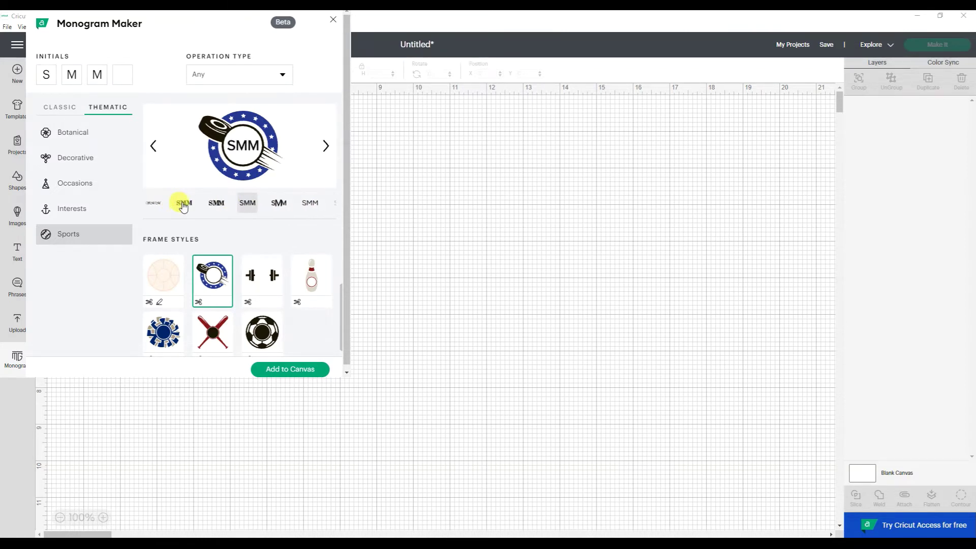
left_click(181, 203)
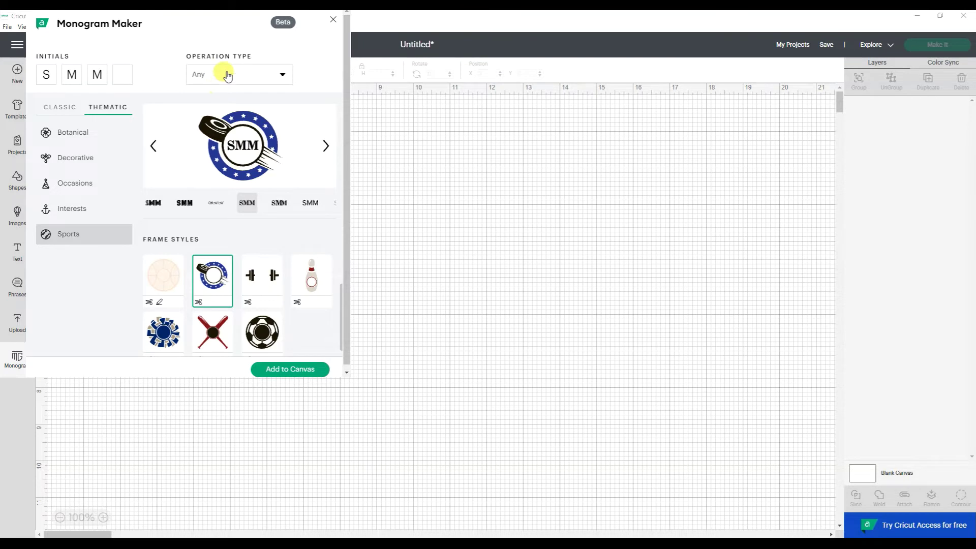
left_click(226, 75)
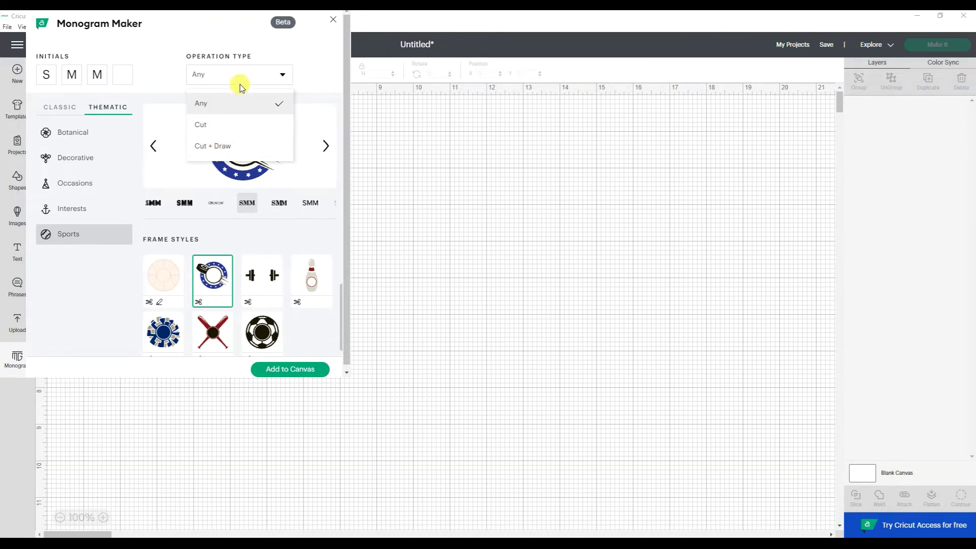
With Decorative designs and Any operation type, pick the teardrop-cluster frame and add it to the canvas
left_click(227, 148)
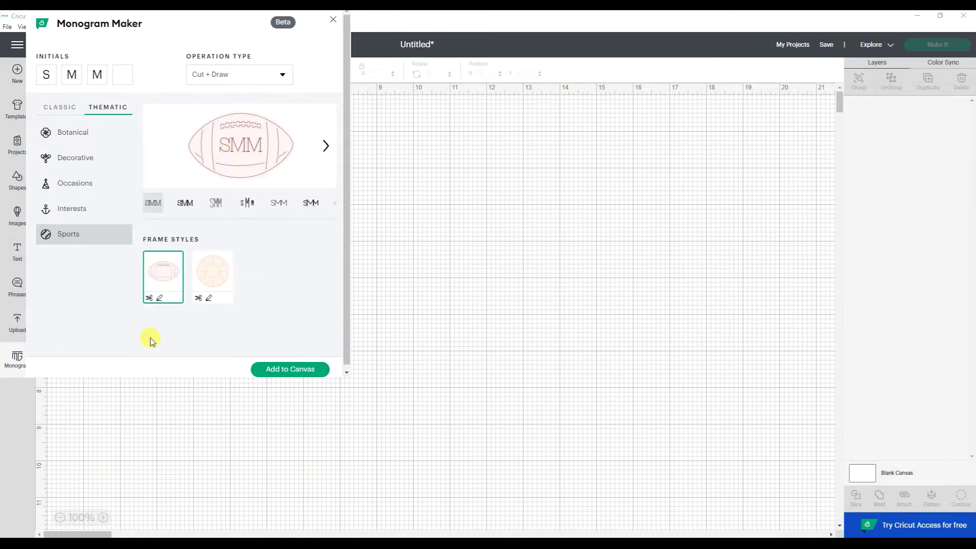
left_click(207, 277)
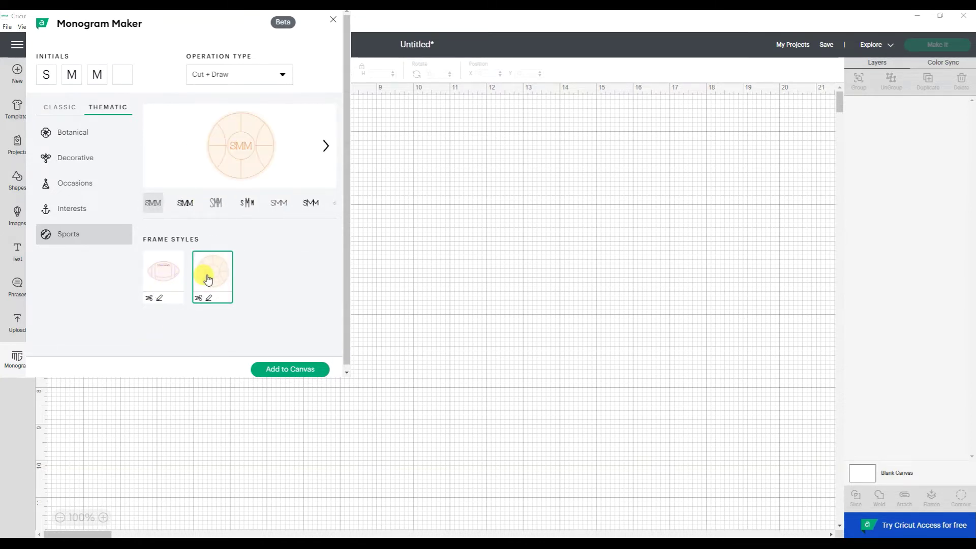
left_click(80, 213)
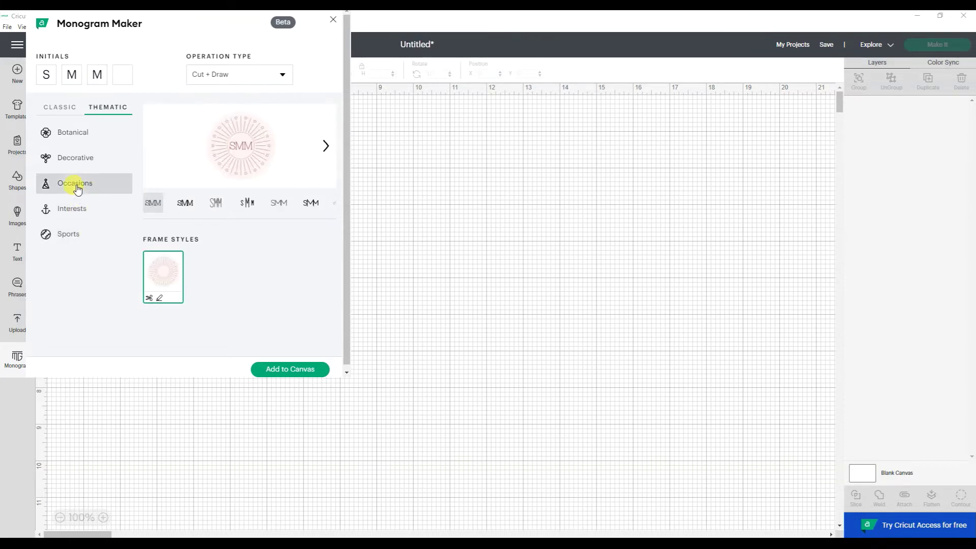
left_click(84, 158)
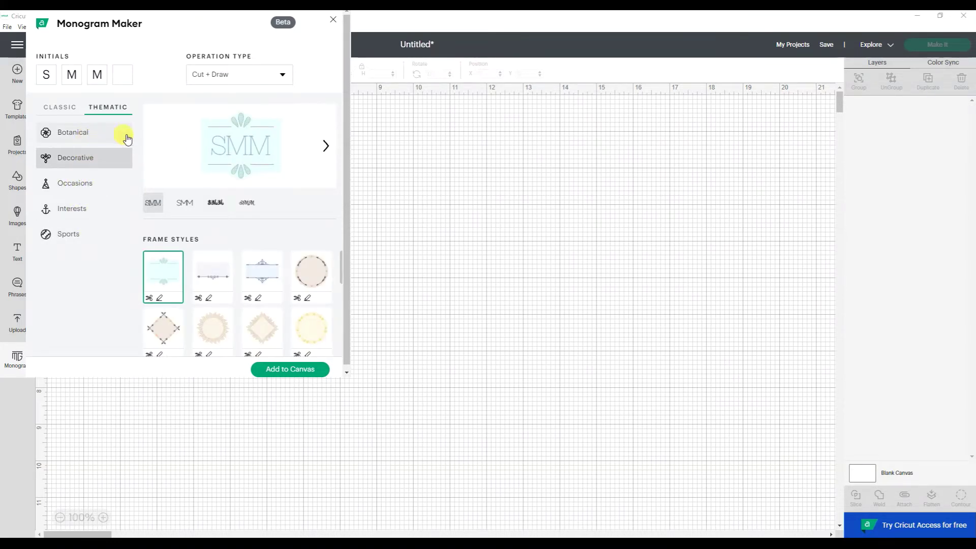
left_click(236, 75)
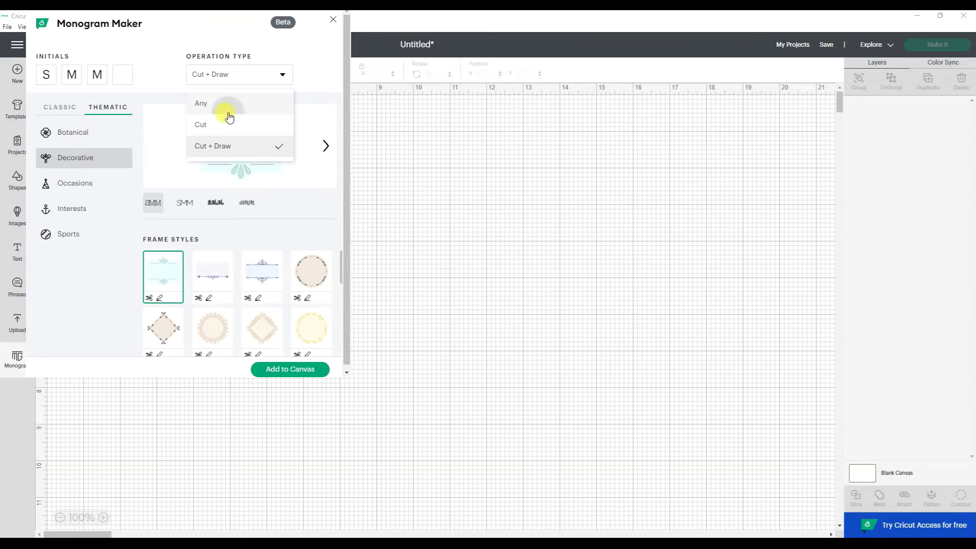
left_click(225, 106)
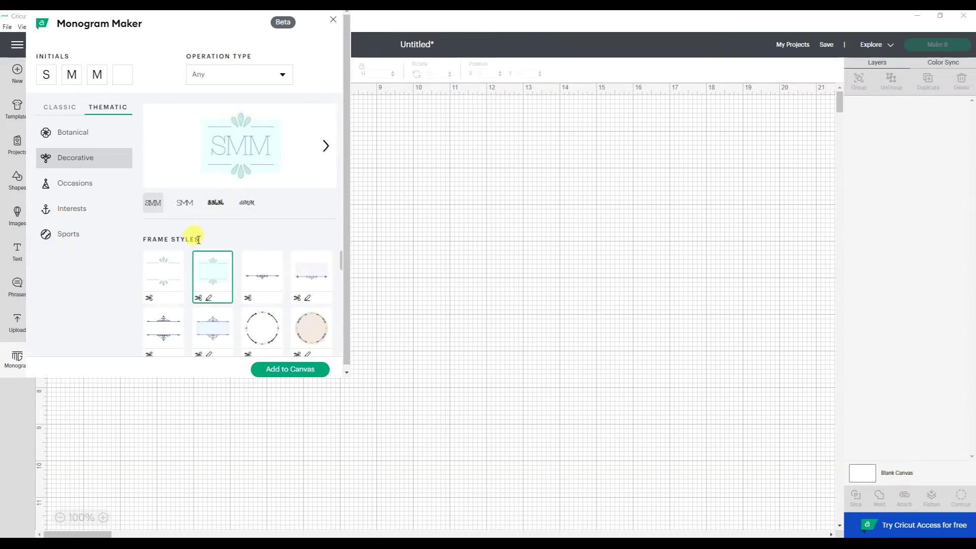
left_click(174, 280)
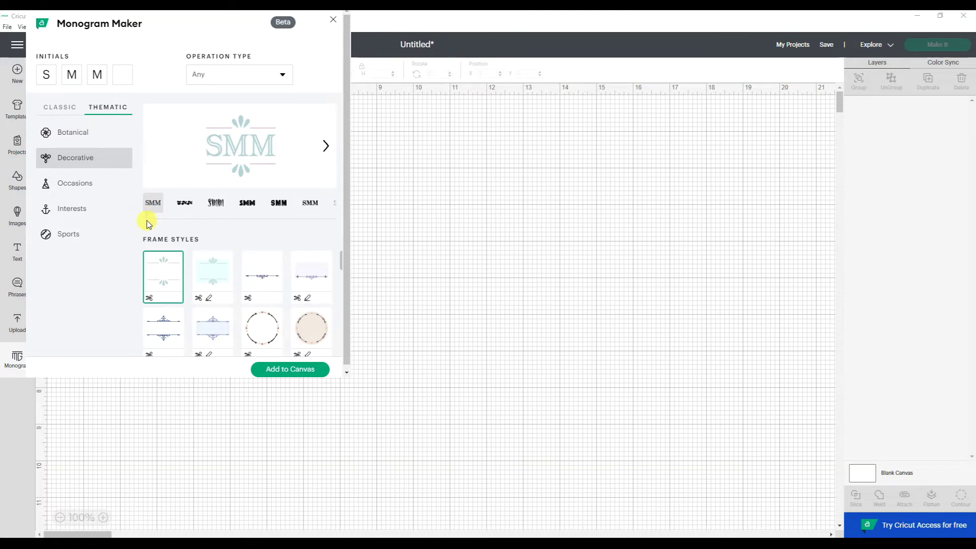
left_click(288, 369)
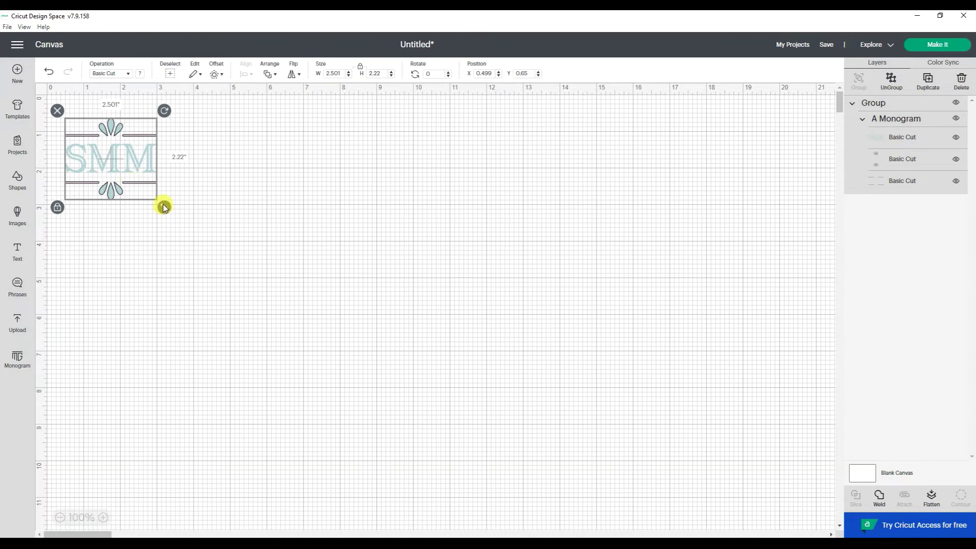
Enlarge the monogram to 6.571 × 5.831 in, move it right and down, and inspect each layer
left_click_drag(164, 207, 312, 288)
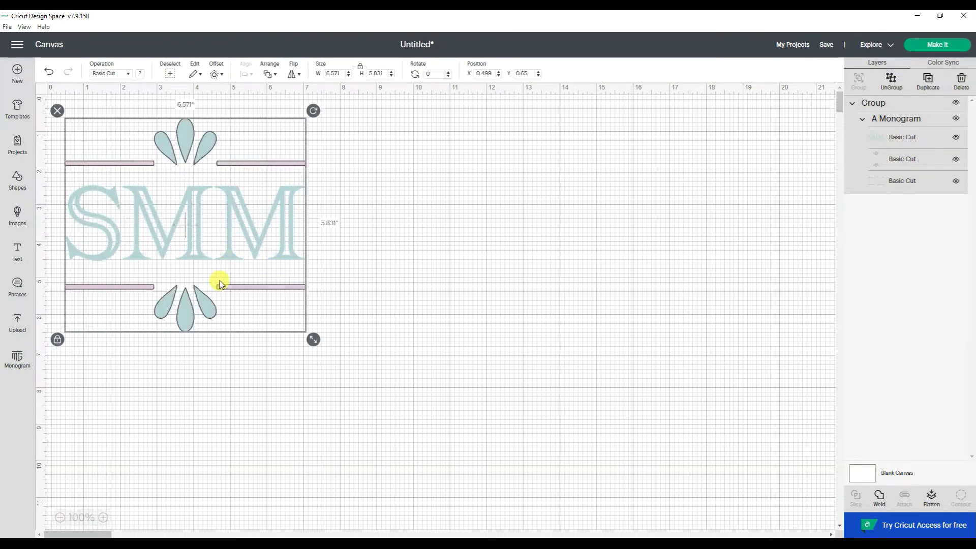
left_click_drag(220, 279, 363, 303)
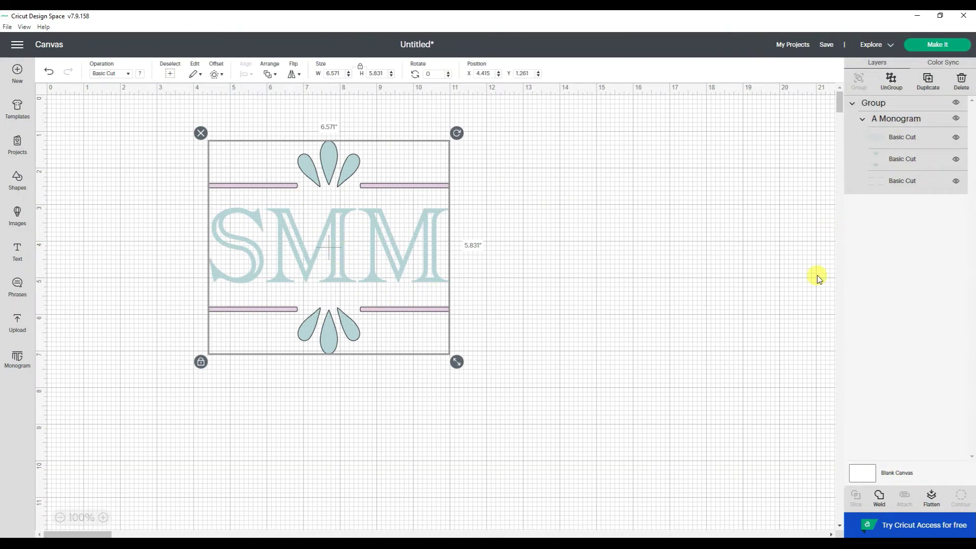
left_click(912, 138)
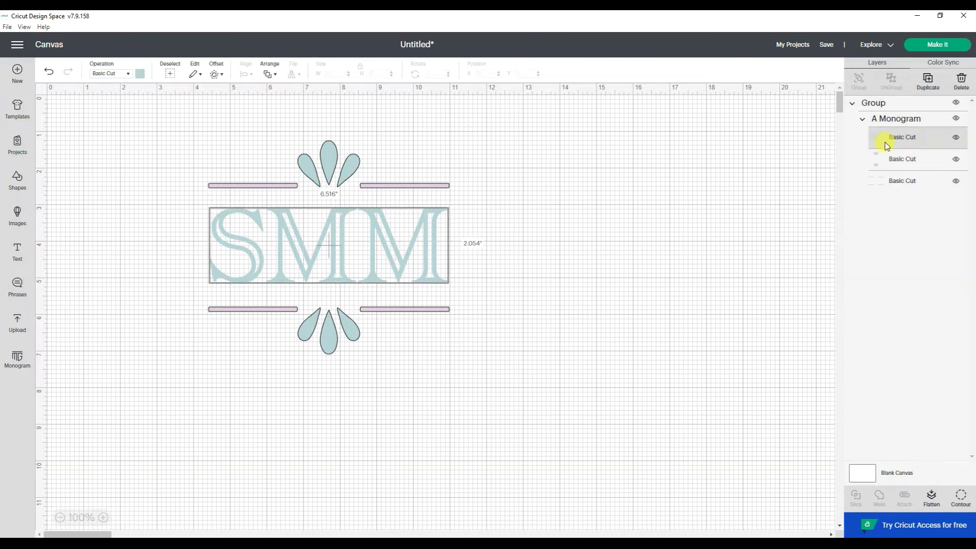
left_click(904, 163)
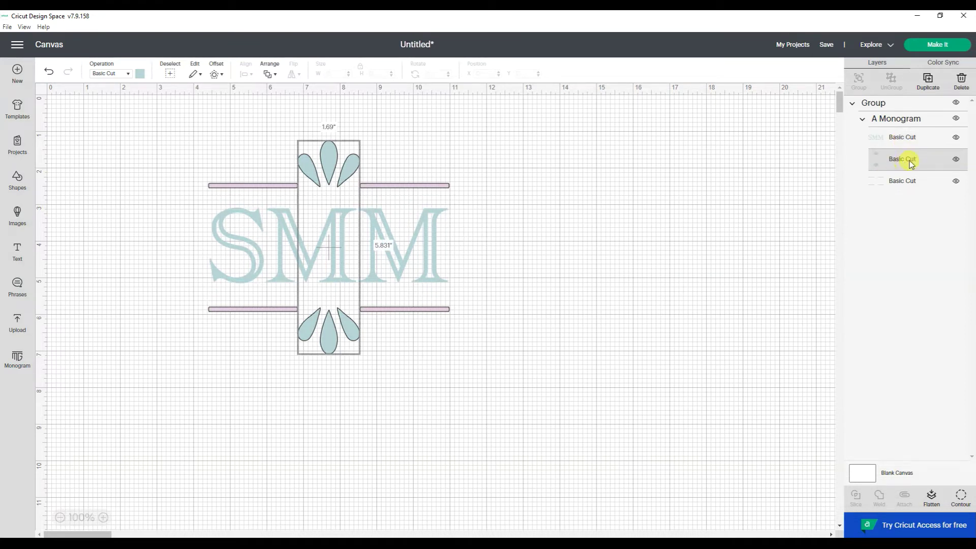
left_click(913, 188)
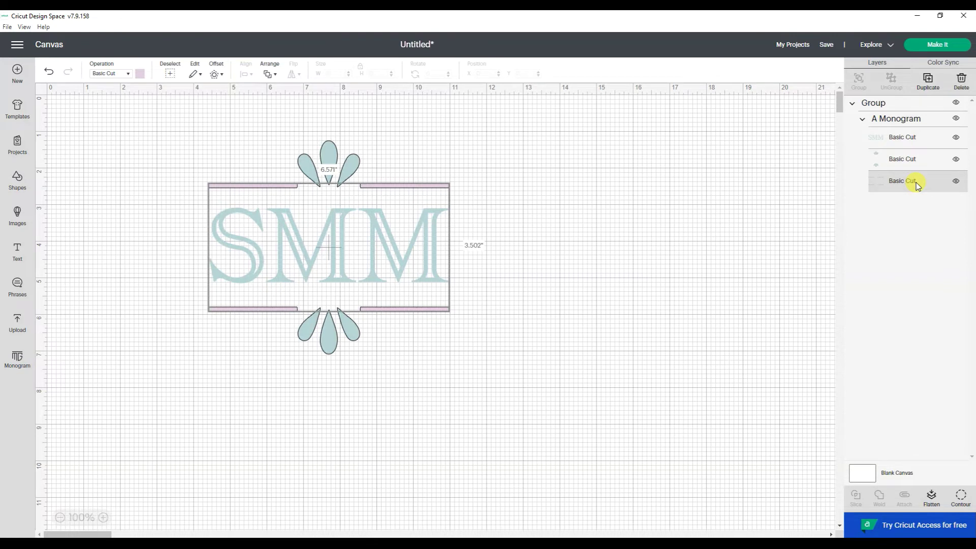
left_click(944, 63)
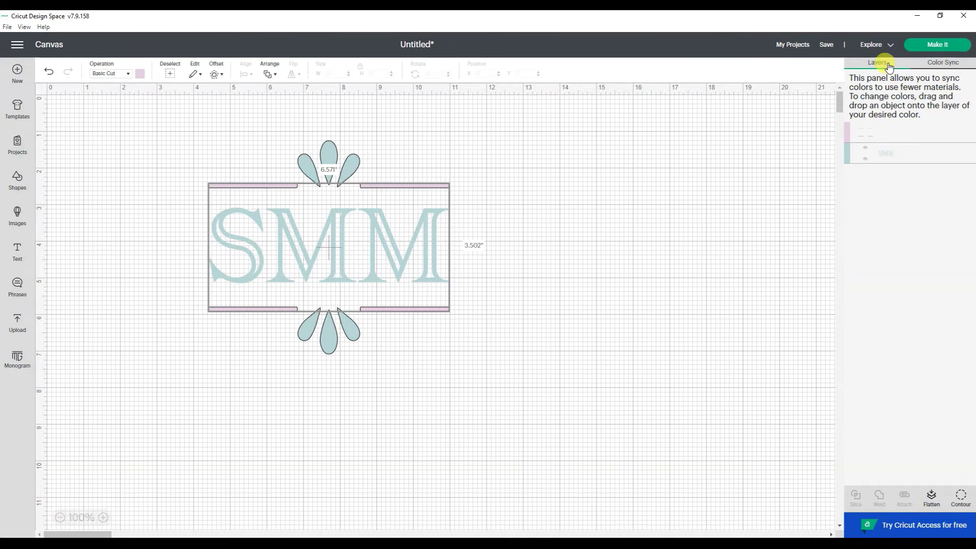
Drag the SMM monogram left toward the top-left of the canvas, then add a new text object
left_click(888, 66)
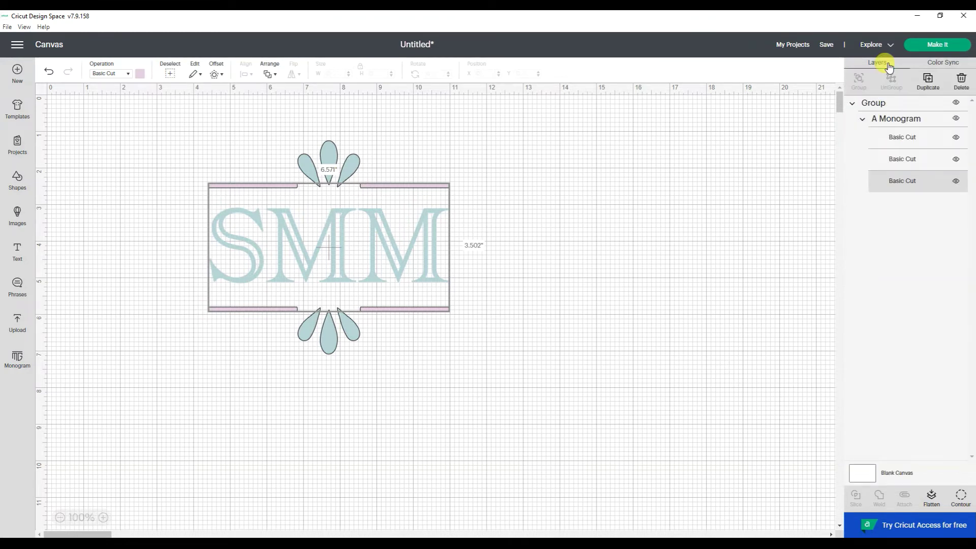
left_click(904, 136)
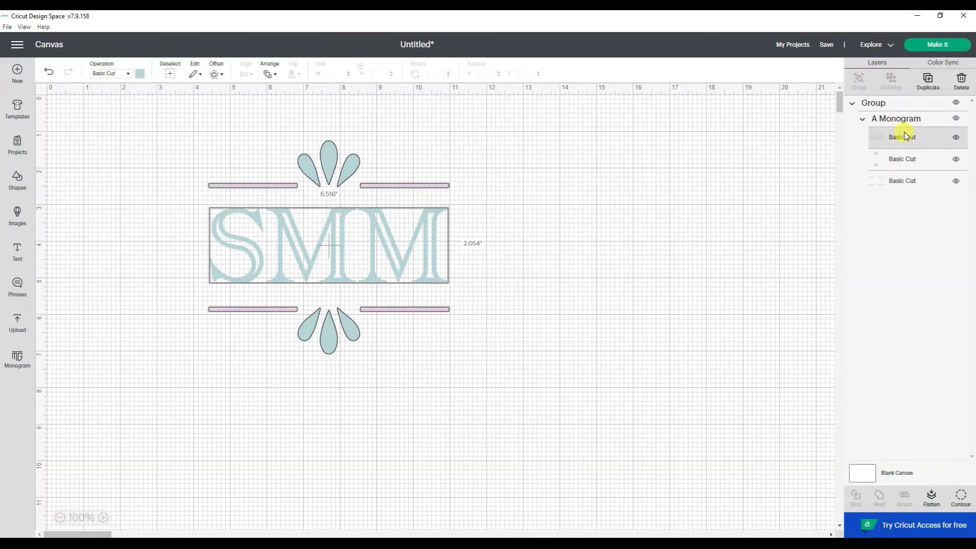
left_click(523, 260)
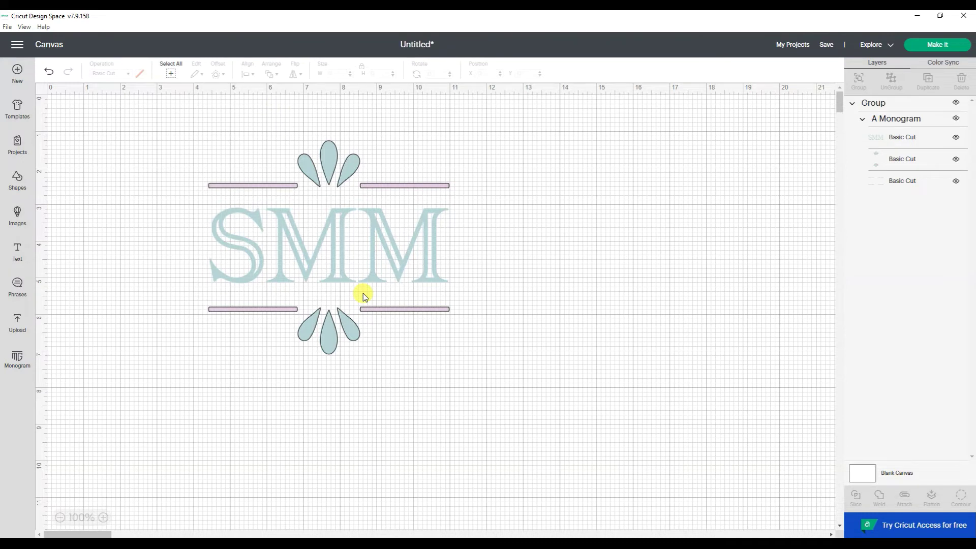
left_click_drag(390, 267, 292, 264)
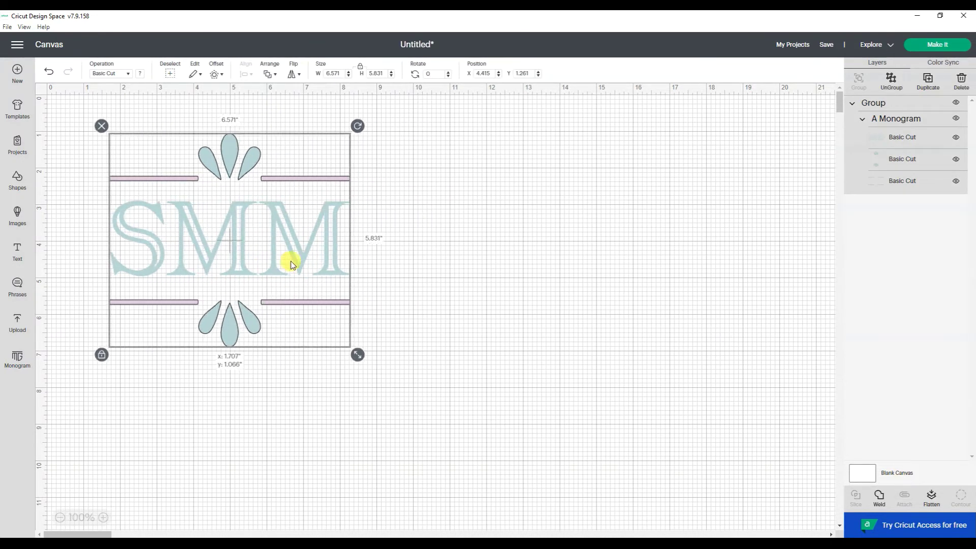
left_click(460, 230)
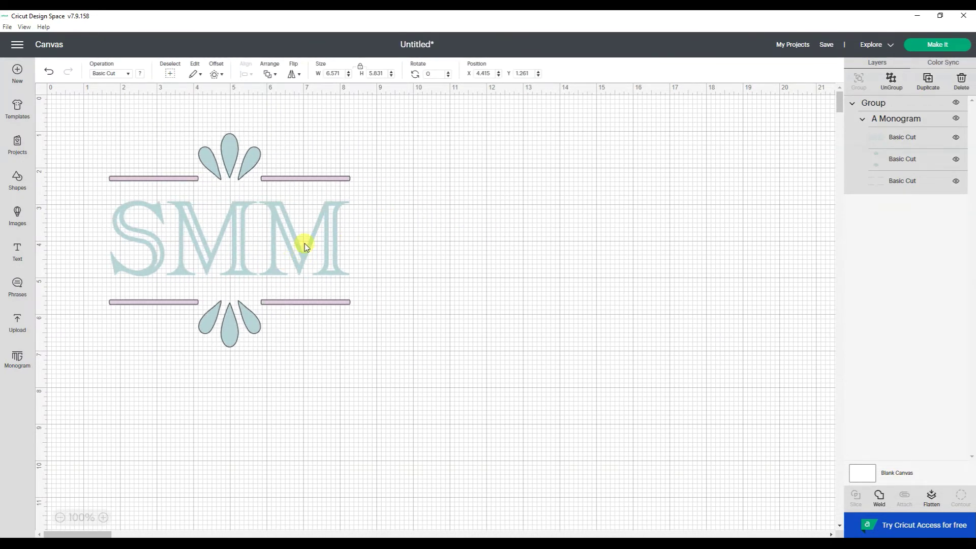
left_click(100, 336)
left_click(14, 252)
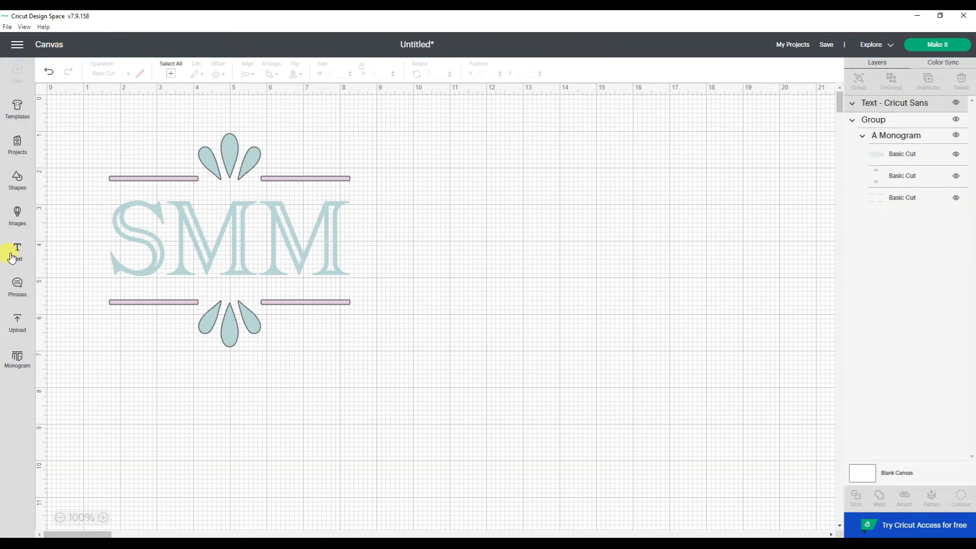
Change the placeholder text to SMM and enlarge it to 5.853 × 2.153 in beside the monogram
left_click(150, 295)
double_click(168, 294)
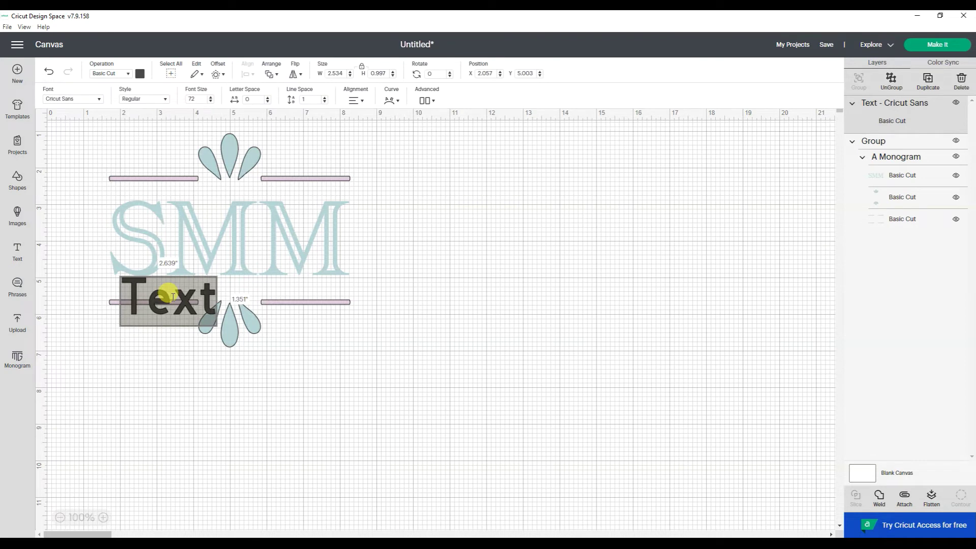
type("SMM")
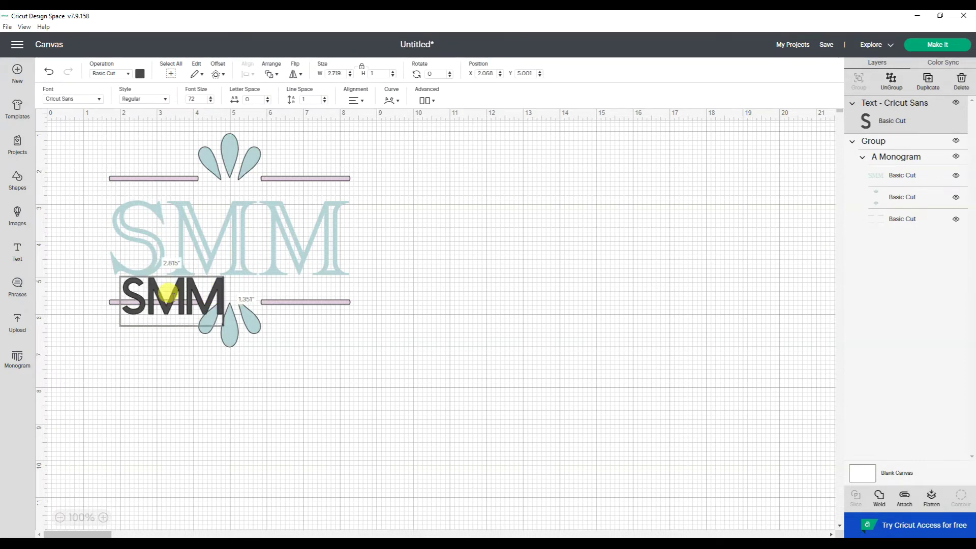
left_click_drag(148, 299, 687, 294)
left_click(527, 342)
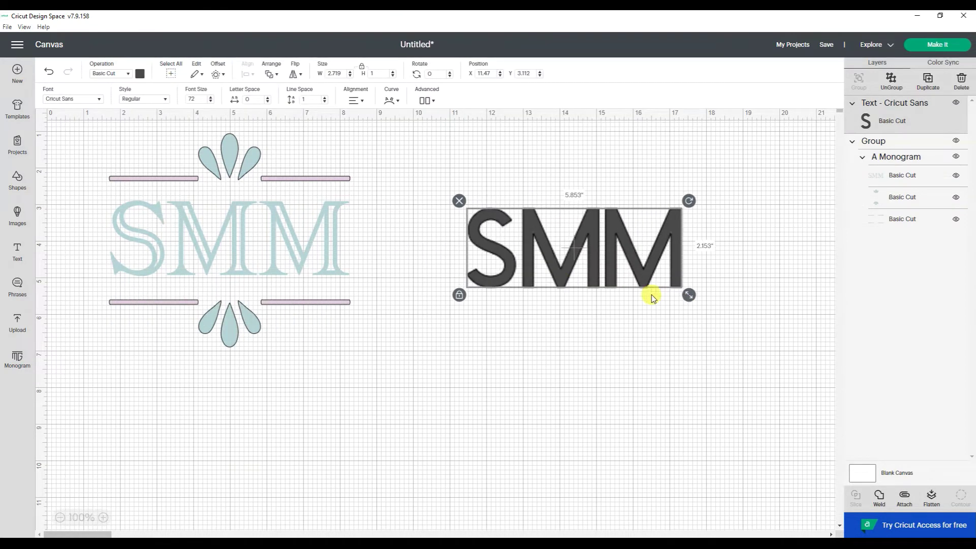
left_click(80, 98)
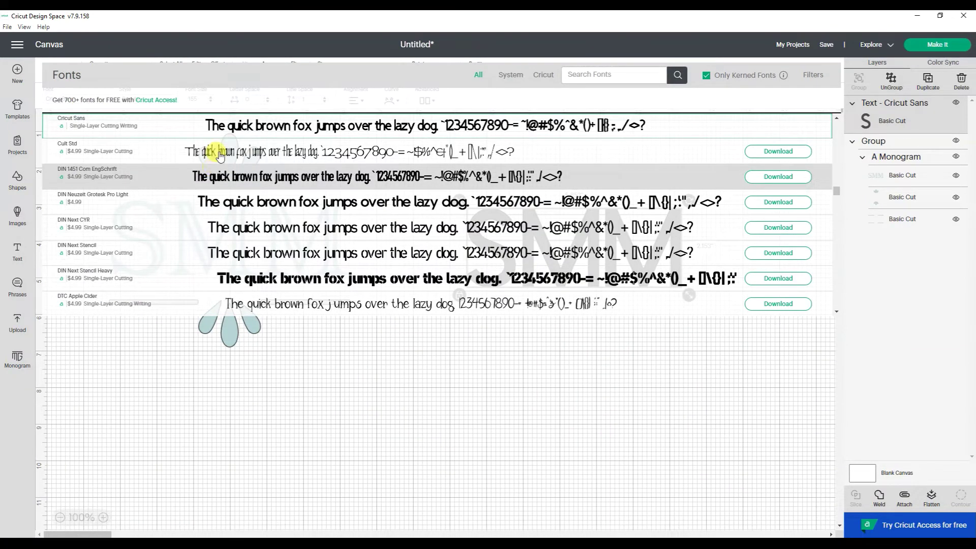
Try Cult Std, then set the SMM text in the DTC Fresh Brew font
left_click(218, 154)
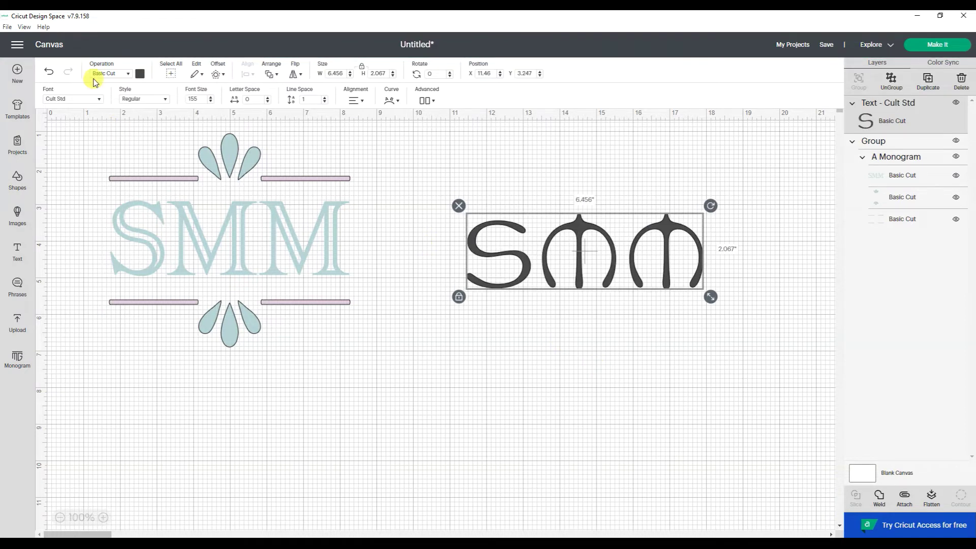
left_click(83, 99)
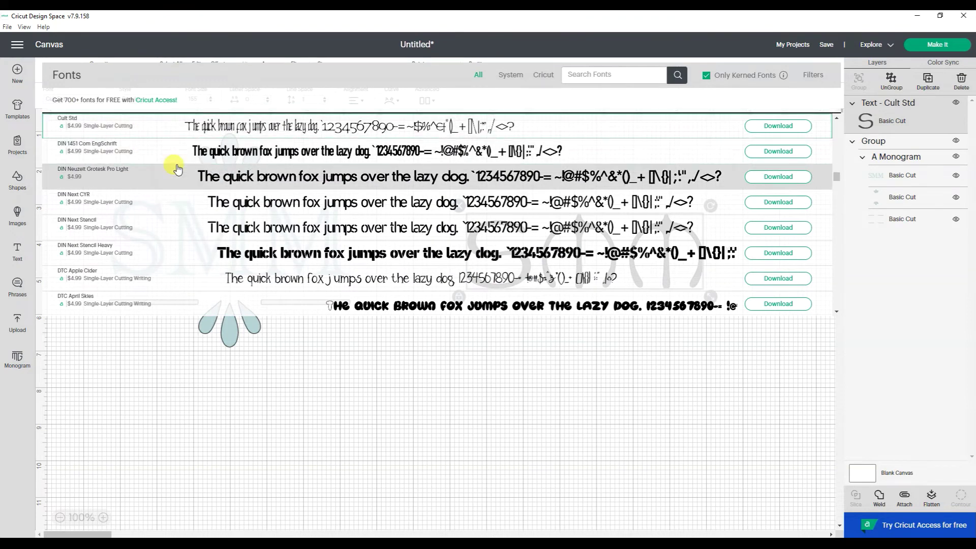
scroll(176, 167, "down", 2)
scroll(176, 168, "down", 1)
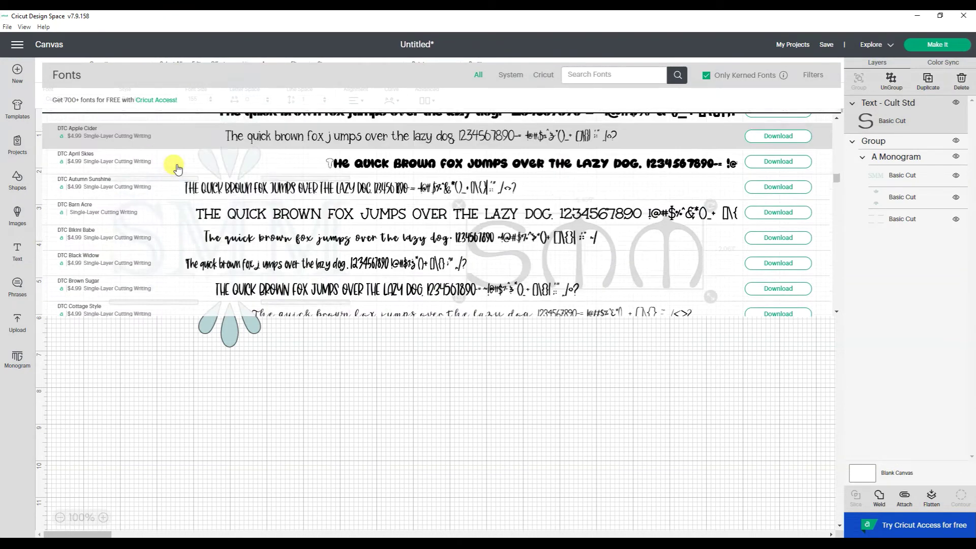
scroll(176, 171, "down", 3)
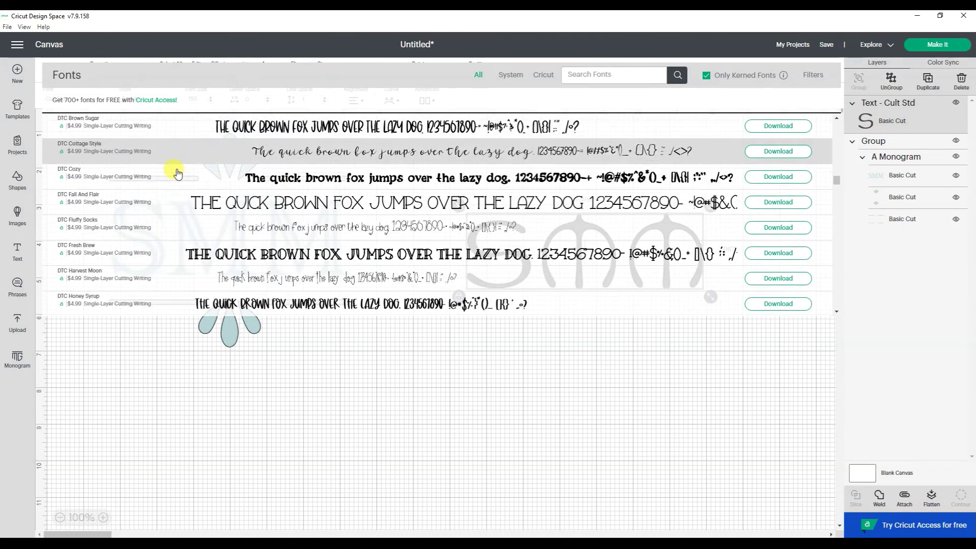
left_click(192, 256)
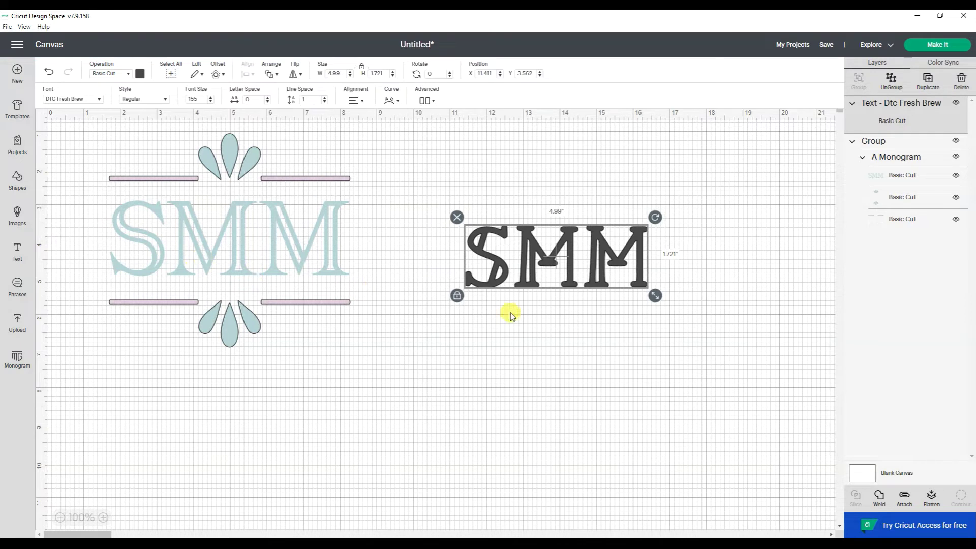
Enlarge the SMM text to about 6.49 × 2.24 in and move it up and left
left_click_drag(655, 295, 708, 315)
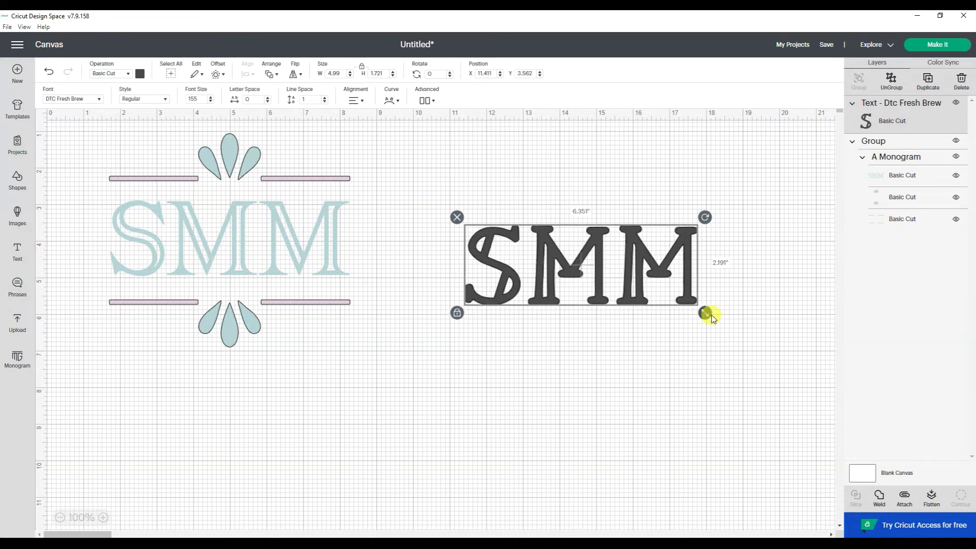
left_click_drag(659, 281, 648, 255)
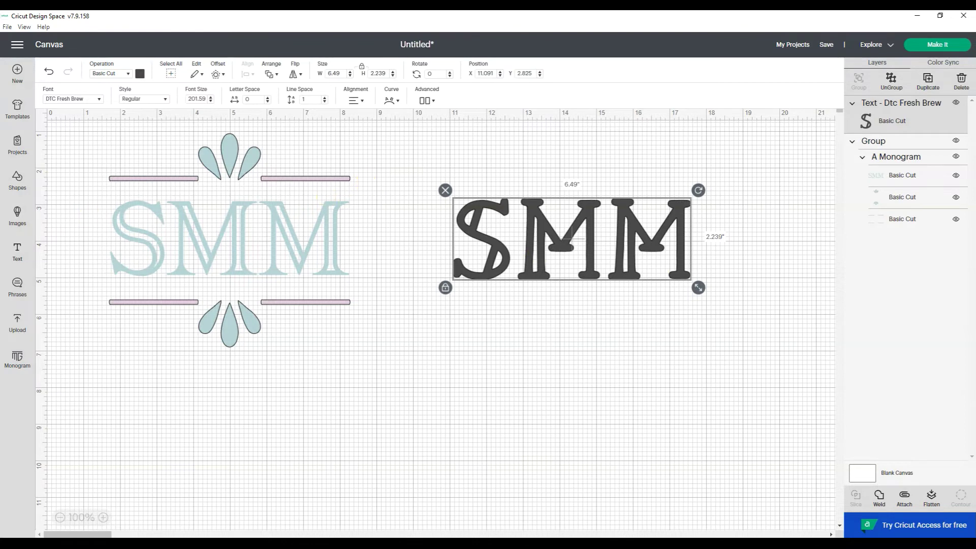
left_click(17, 178)
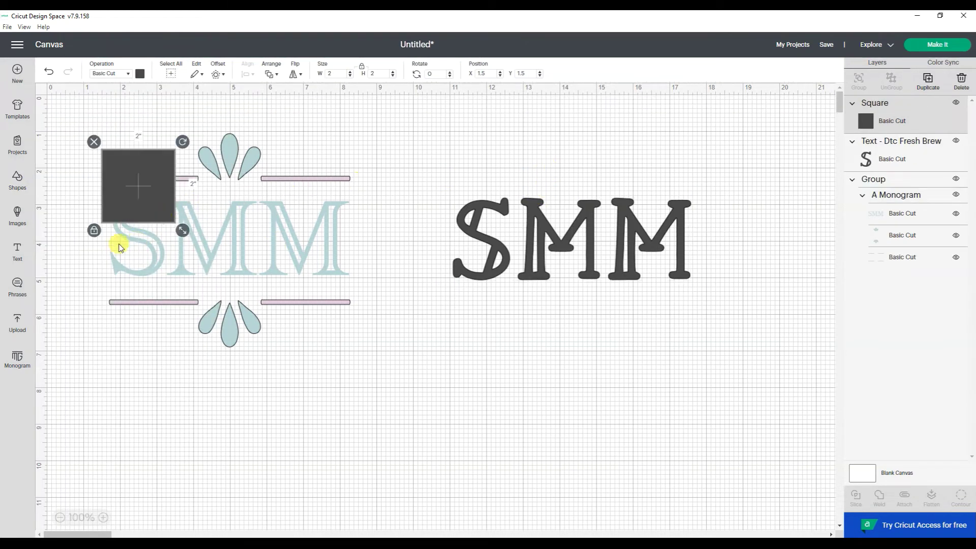
Unlock the square's proportions, squash it into a thin flat bar, and place it above the SMM copy
left_click(94, 231)
left_click_drag(183, 230, 212, 168)
left_click_drag(119, 151, 475, 181)
left_click_drag(356, 194, 322, 170)
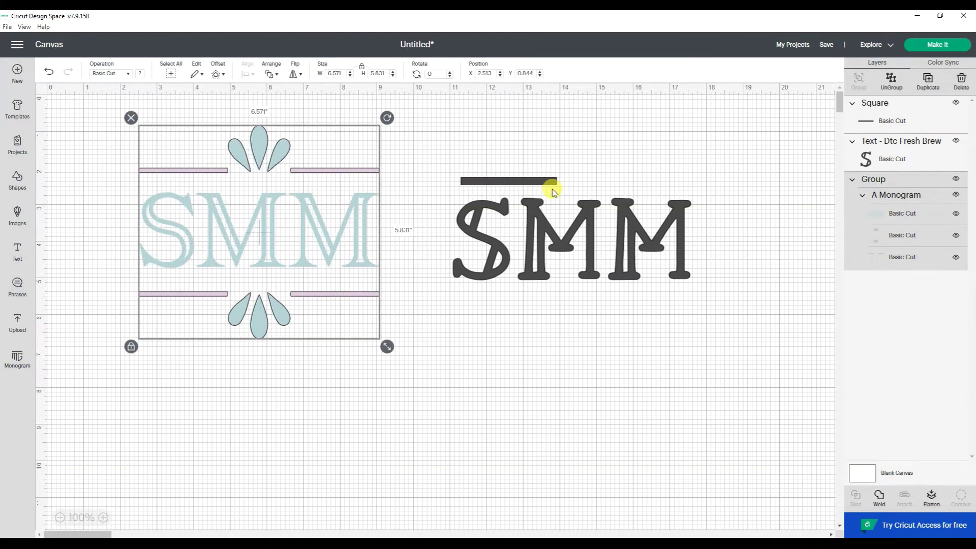
Duplicate the flat bar and move the copy over the MM
left_click(503, 180)
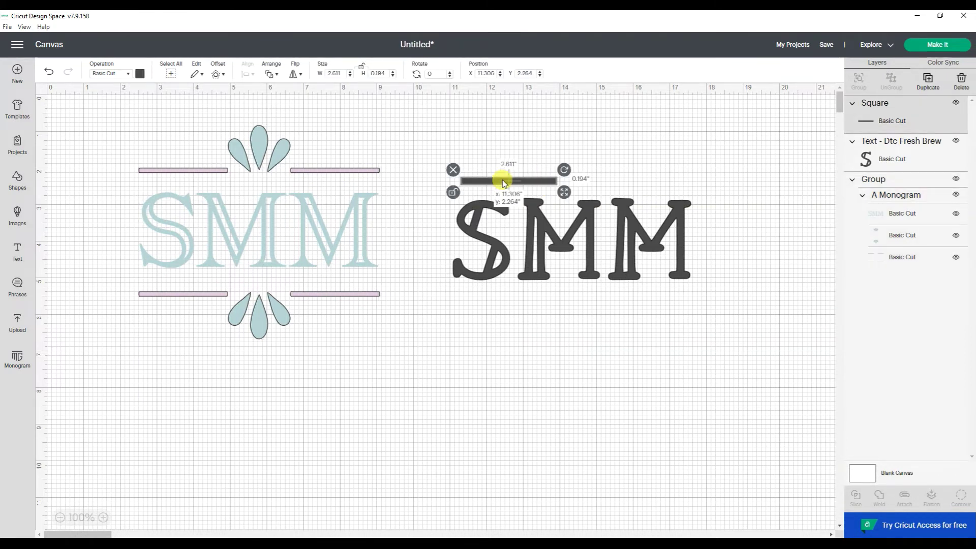
right_click(503, 181)
left_click(497, 224)
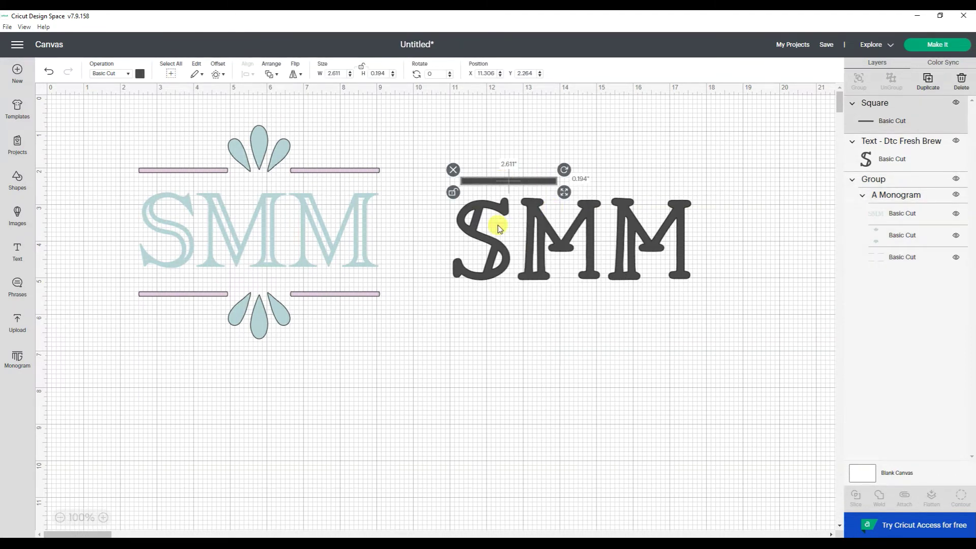
key("ctrl+d")
left_click_drag(527, 193, 656, 187)
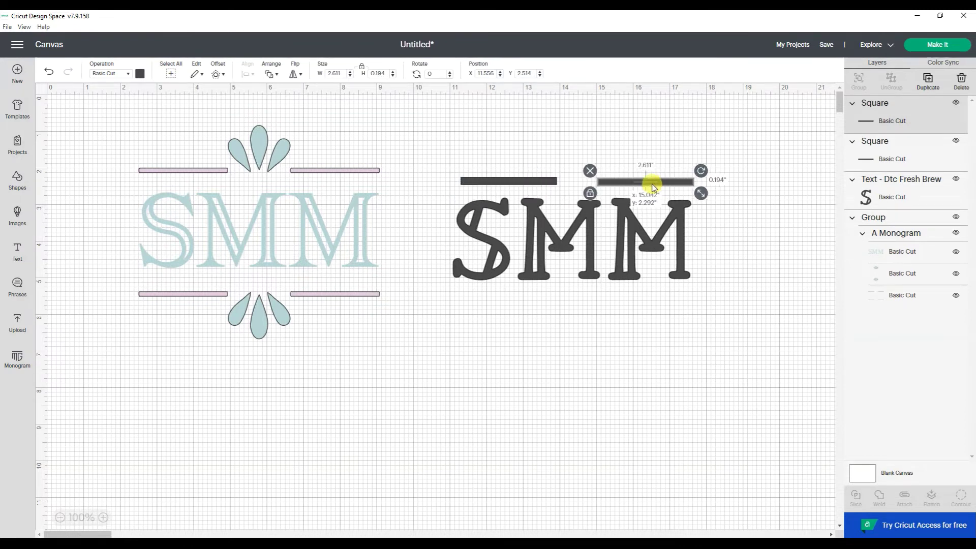
Undo a trial horizontal centring of the two bars, then spread them back over the S and MM
left_click_drag(653, 140, 502, 187)
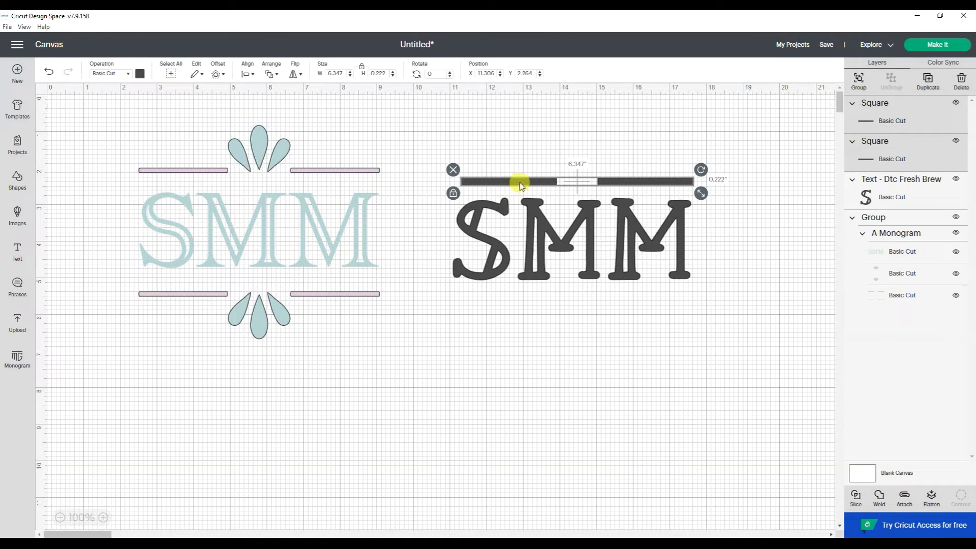
left_click(253, 76)
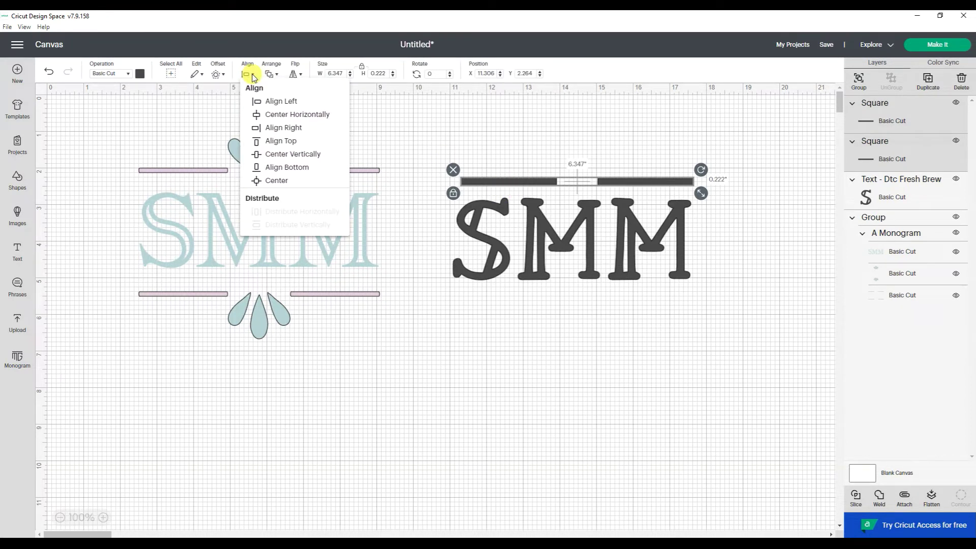
left_click(270, 115)
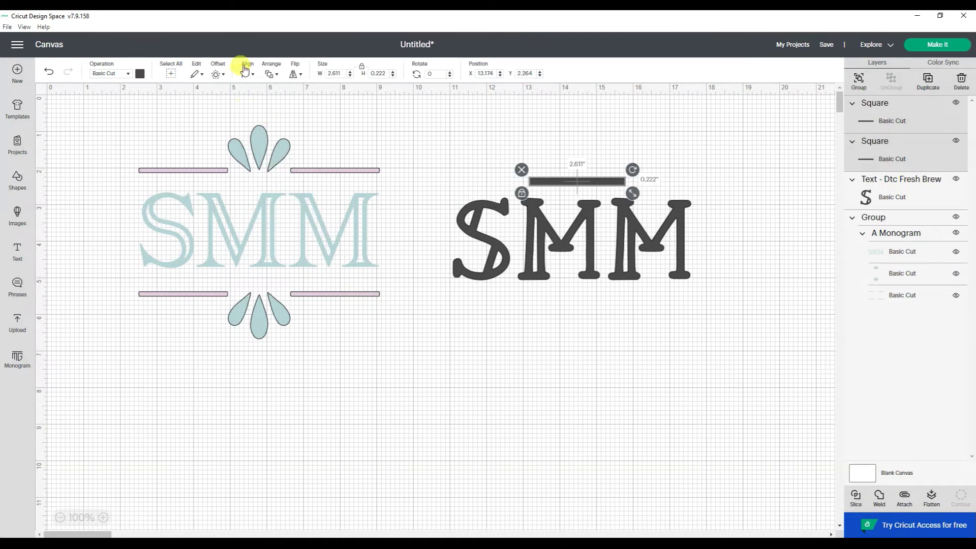
left_click(54, 74)
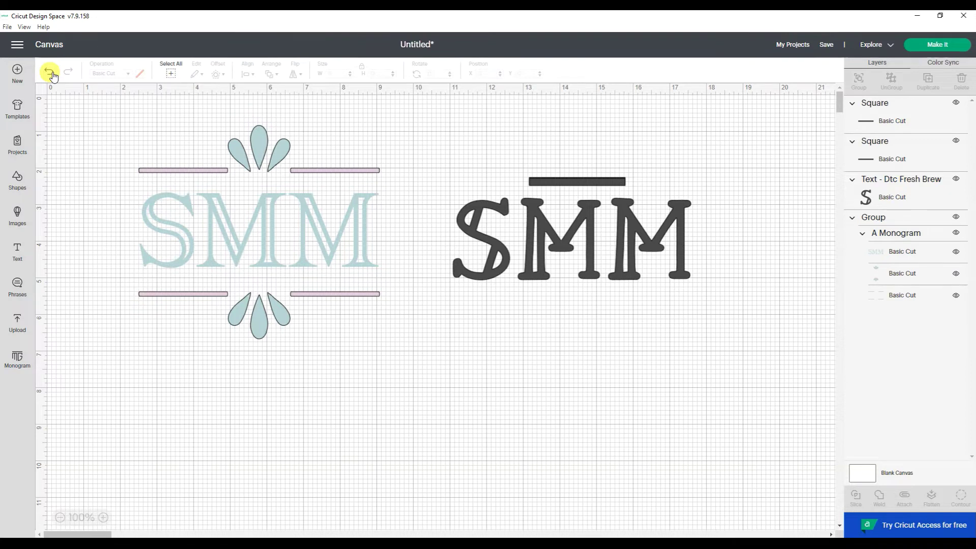
left_click(48, 72)
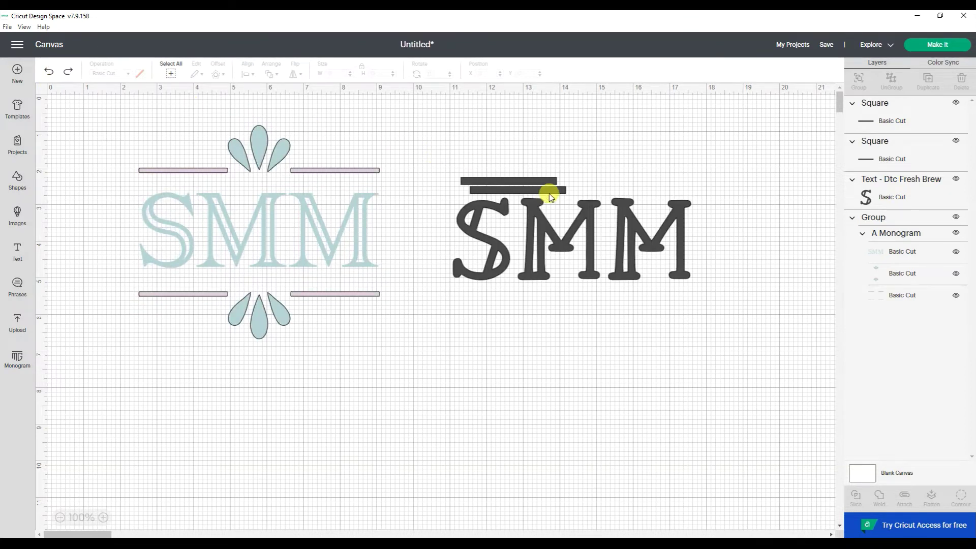
left_click_drag(550, 197, 662, 186)
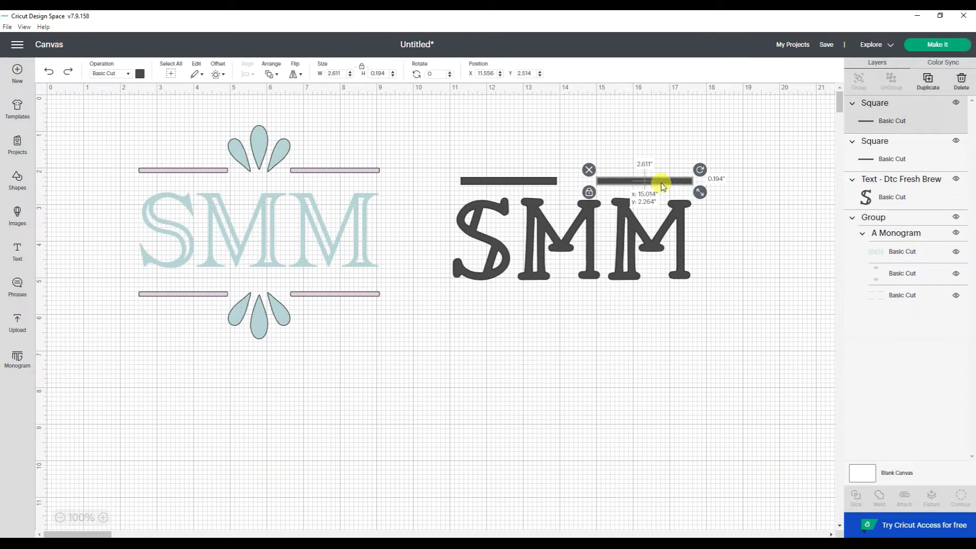
left_click_drag(505, 181, 499, 182)
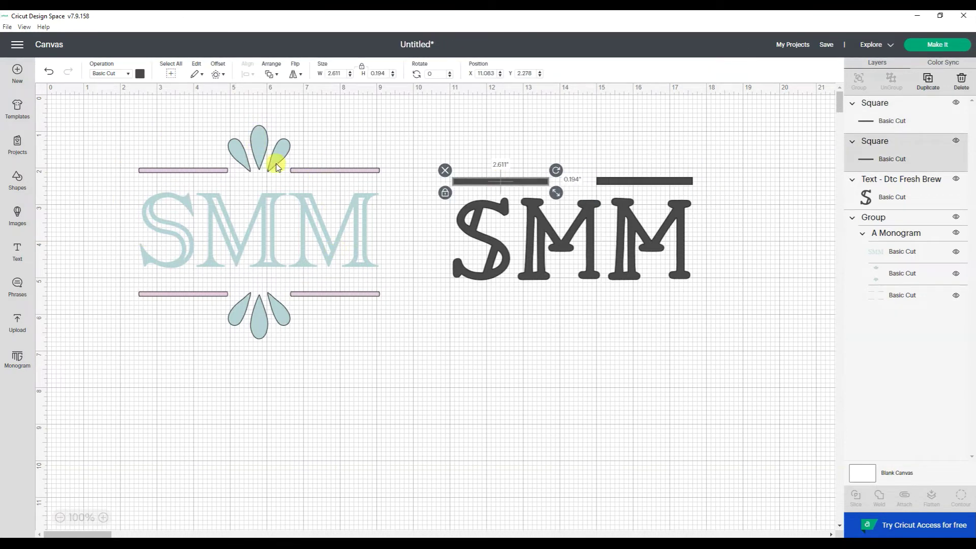
Align the two upper bars to the same height
left_click(197, 170)
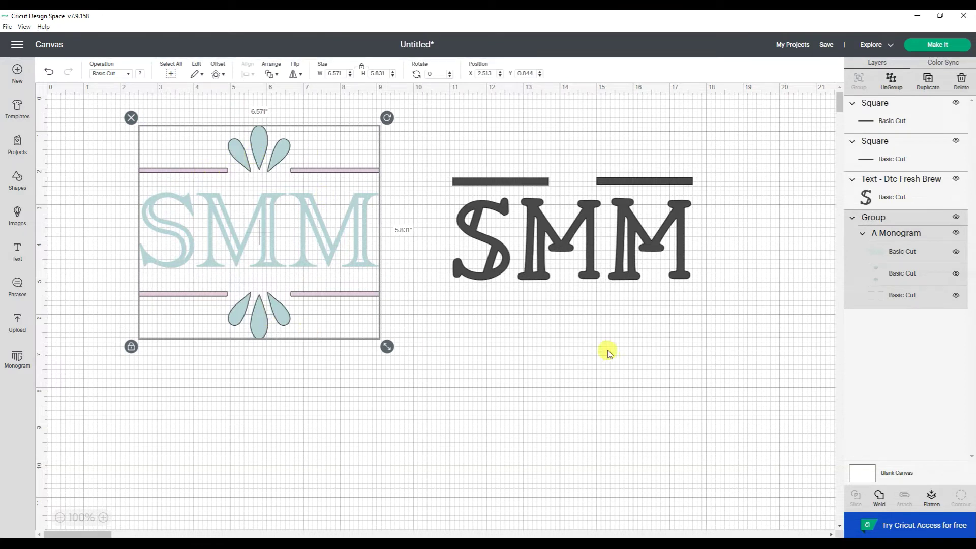
left_click(629, 348)
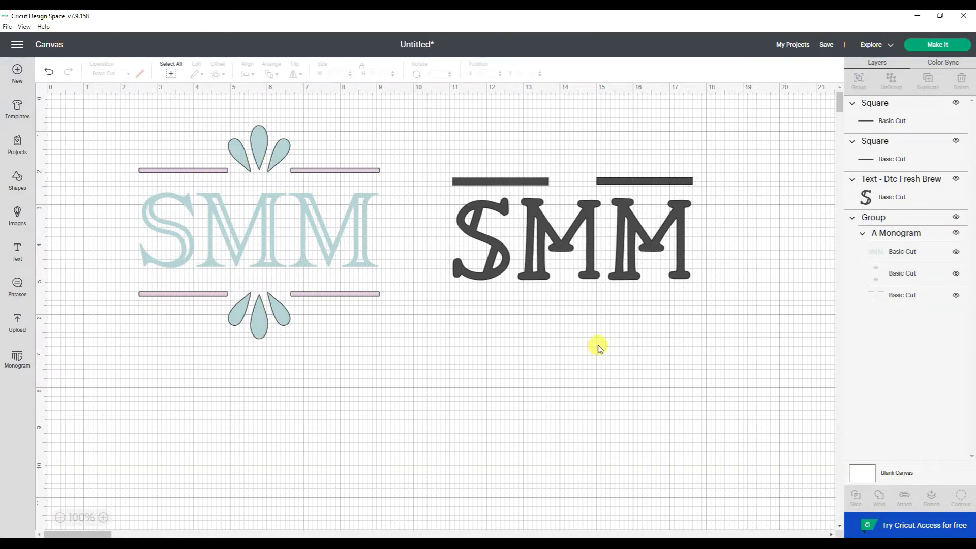
left_click(622, 180)
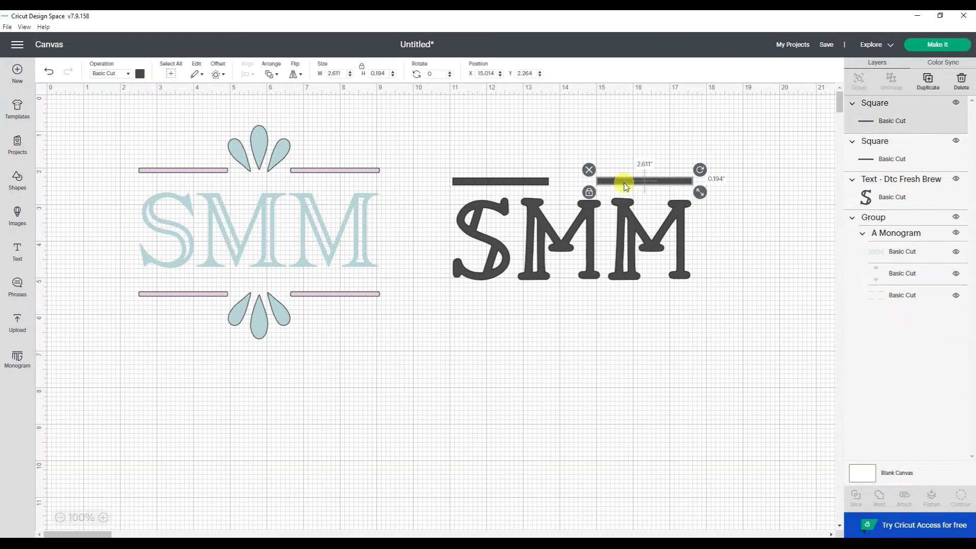
left_click(519, 182, "shift")
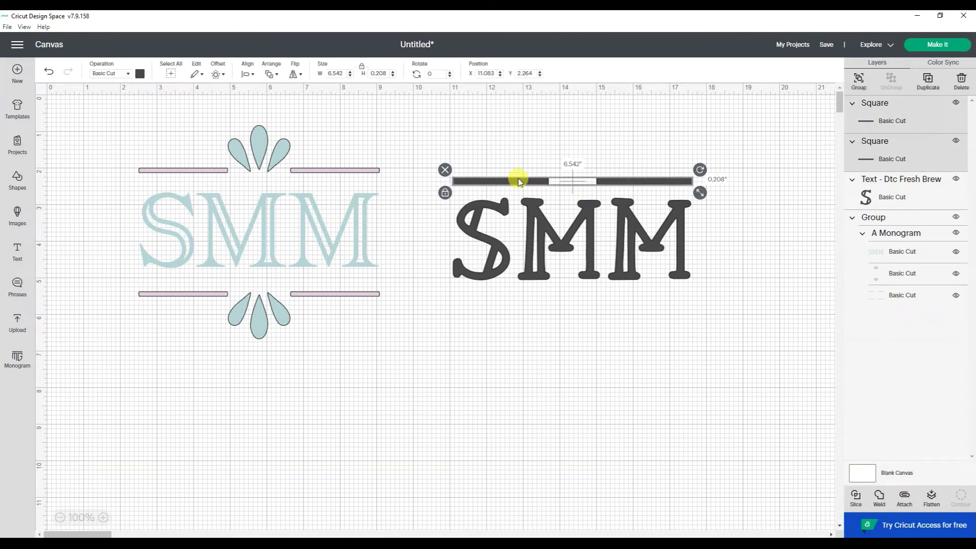
left_click(246, 73)
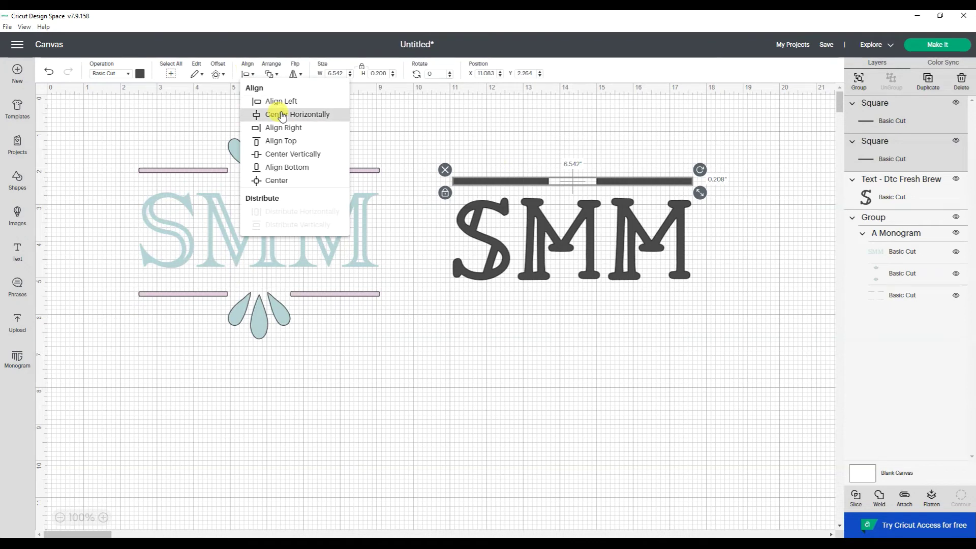
left_click(318, 155)
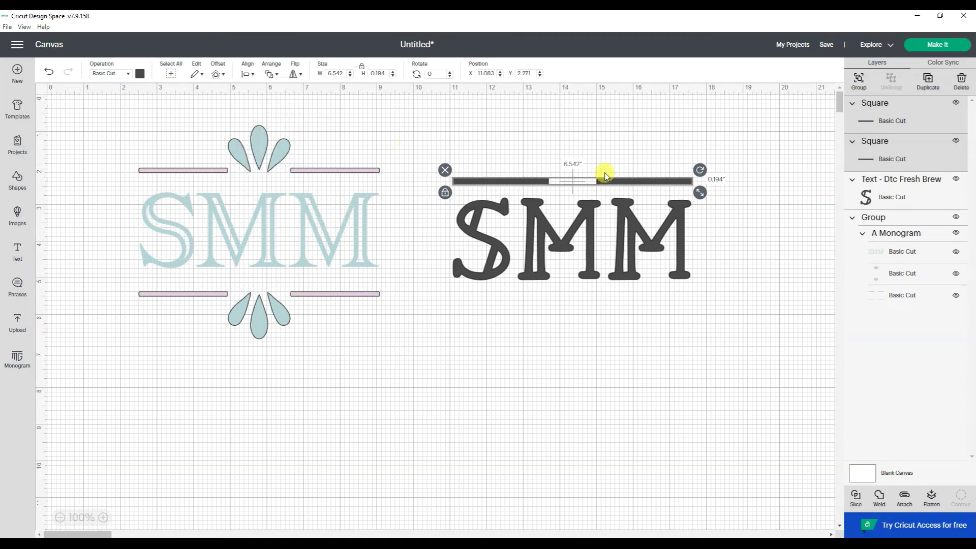
Duplicate the pair of bars and move the copies below the SMM copy
right_click(643, 182)
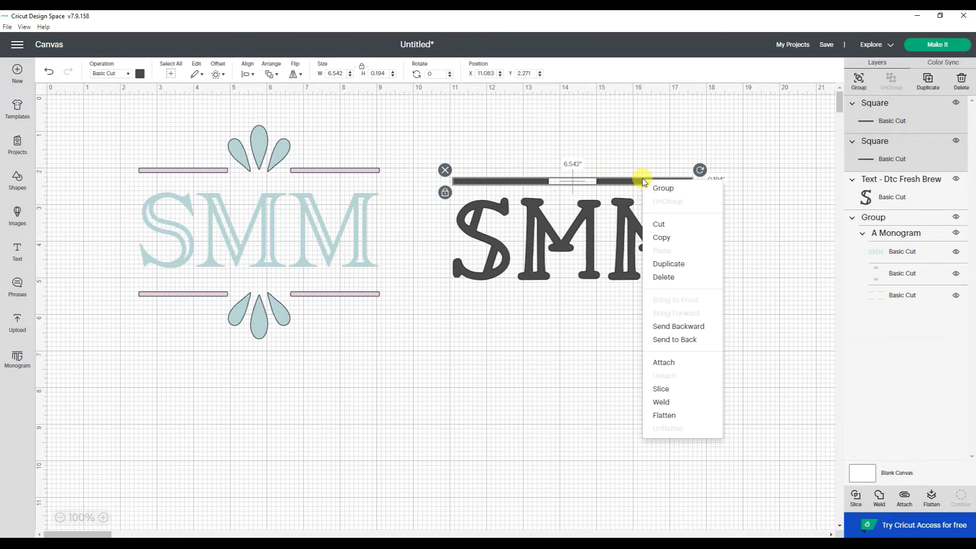
left_click(670, 264)
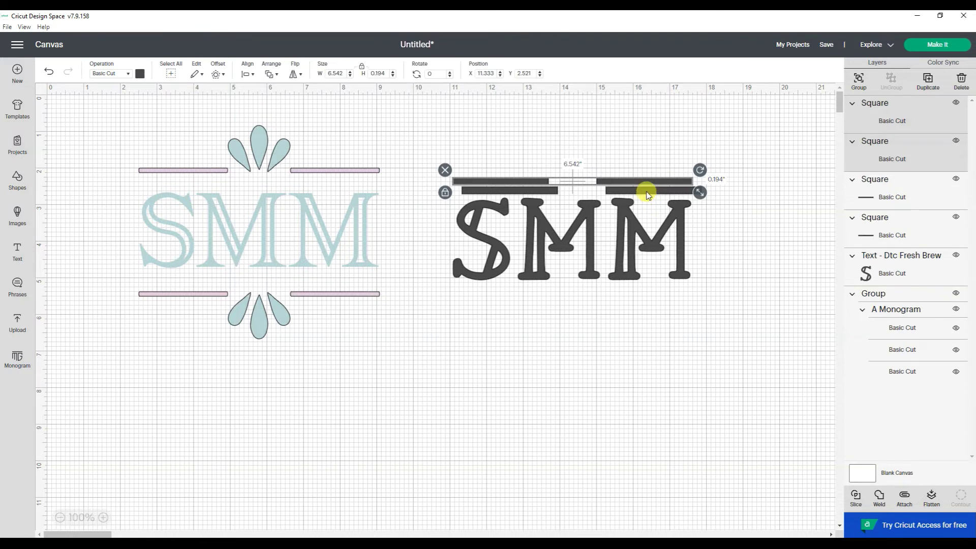
left_click_drag(644, 192, 634, 299)
left_click(616, 358)
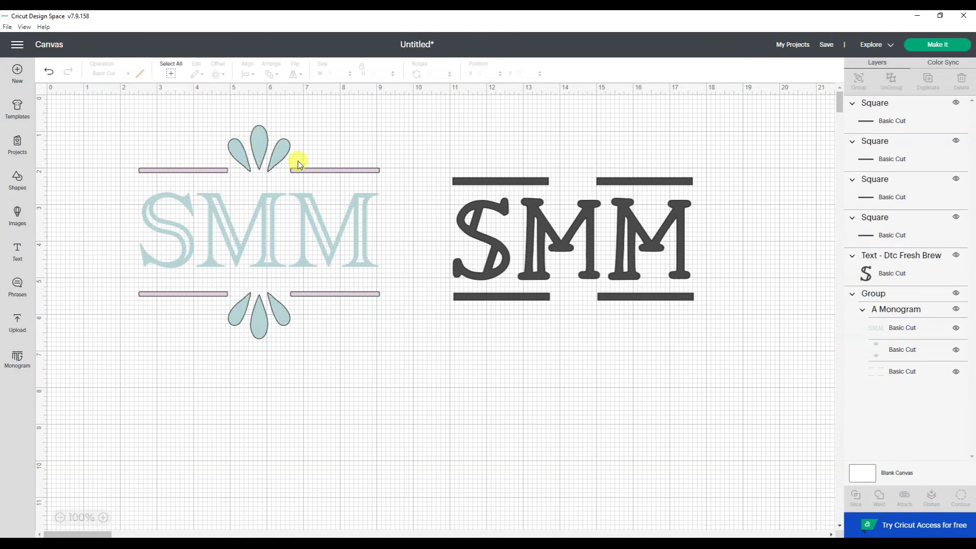
Search the image library for 'dr' and add the solid black Tear Drop image to the canvas
left_click(27, 224)
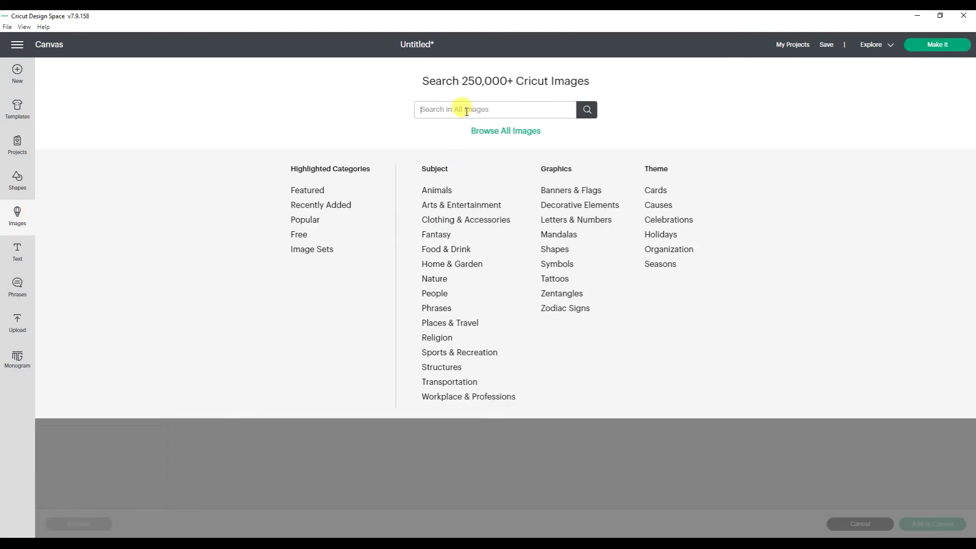
type("drop")
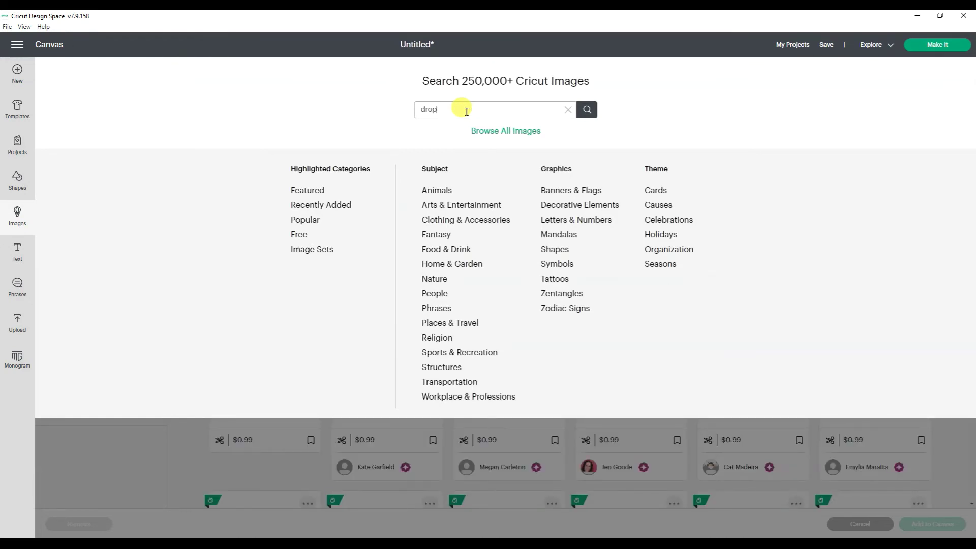
key("Return")
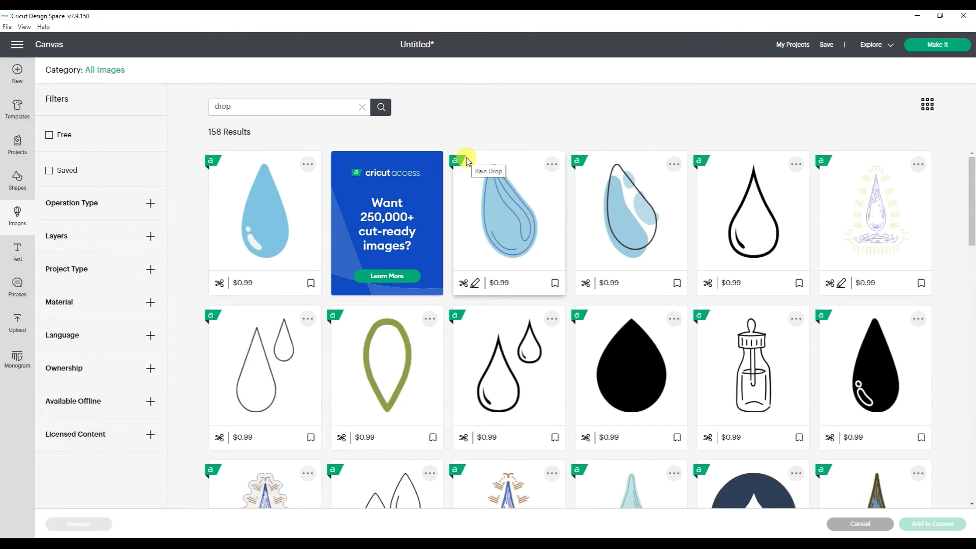
scroll(466, 161, "down", 2)
scroll(467, 161, "up", 2)
left_click(632, 364)
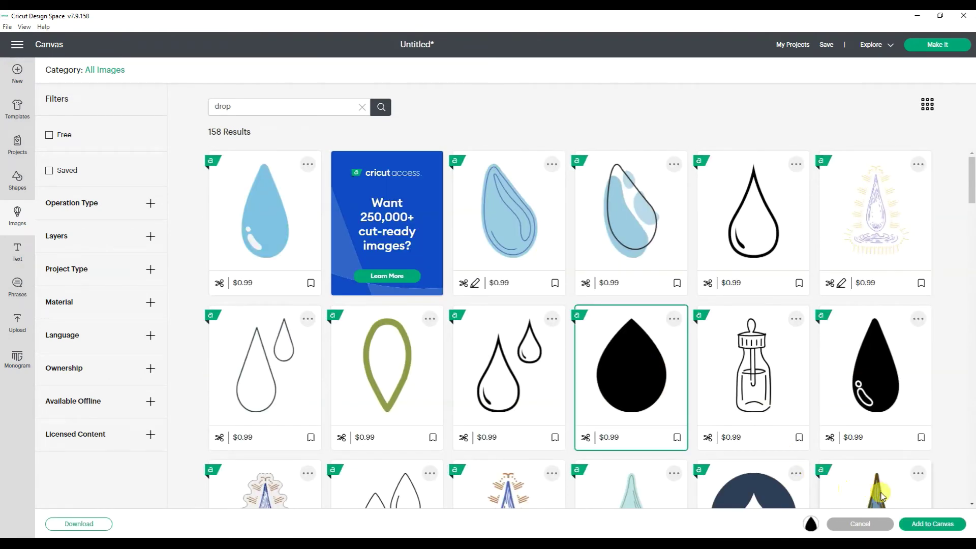
left_click(926, 526)
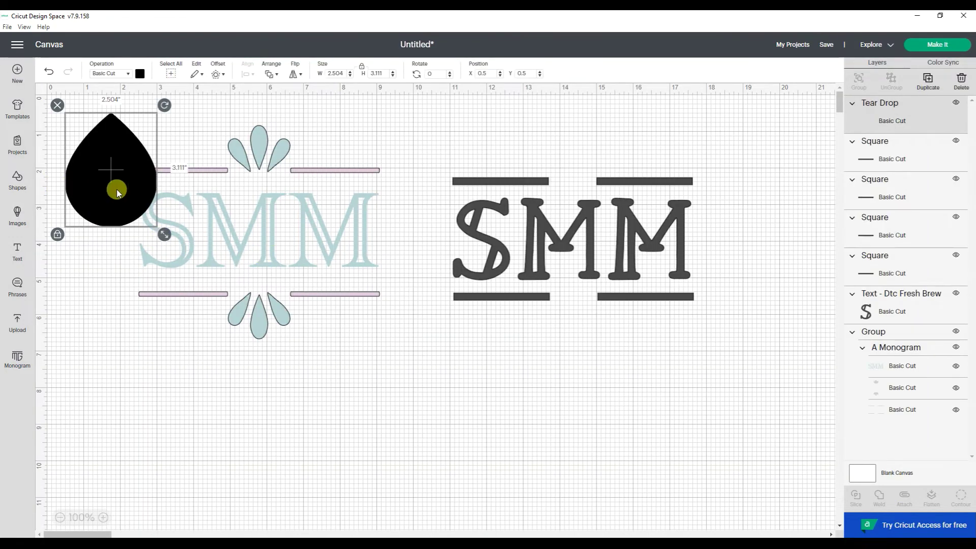
Move the teardrop under the dark SMM, shrink it to about 0.88 × 1.1 in, and duplicate it
left_click_drag(117, 189, 577, 333)
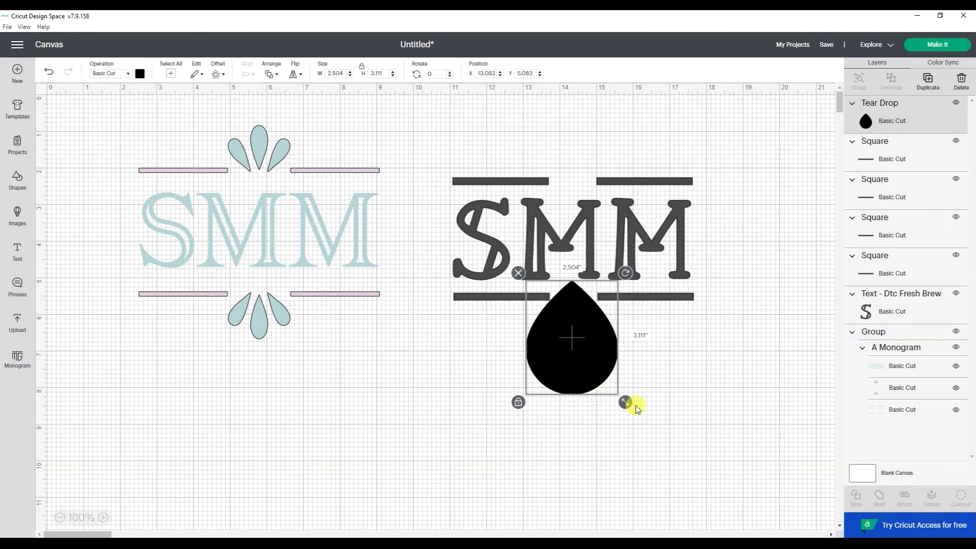
left_click_drag(636, 406, 610, 371)
left_click_drag(628, 406, 569, 332)
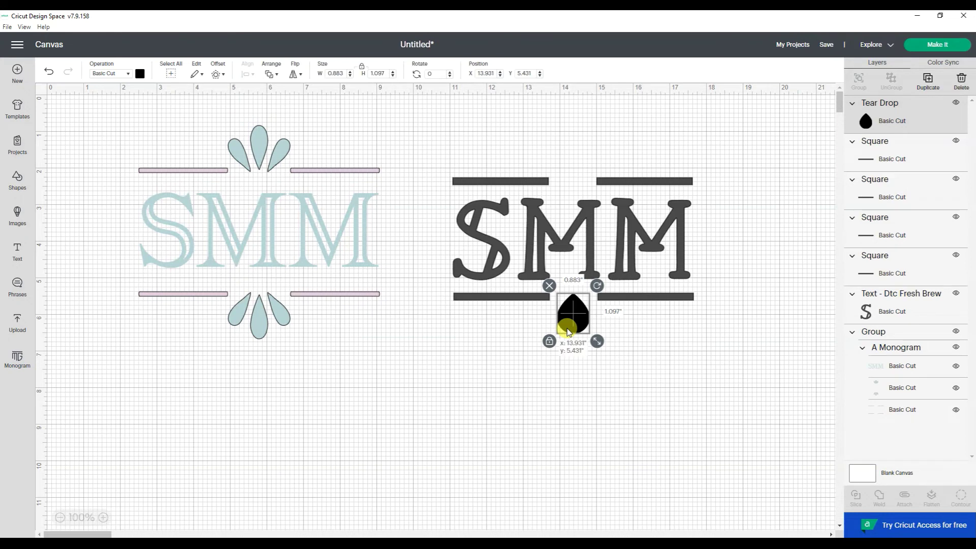
right_click(568, 331)
left_click(592, 284)
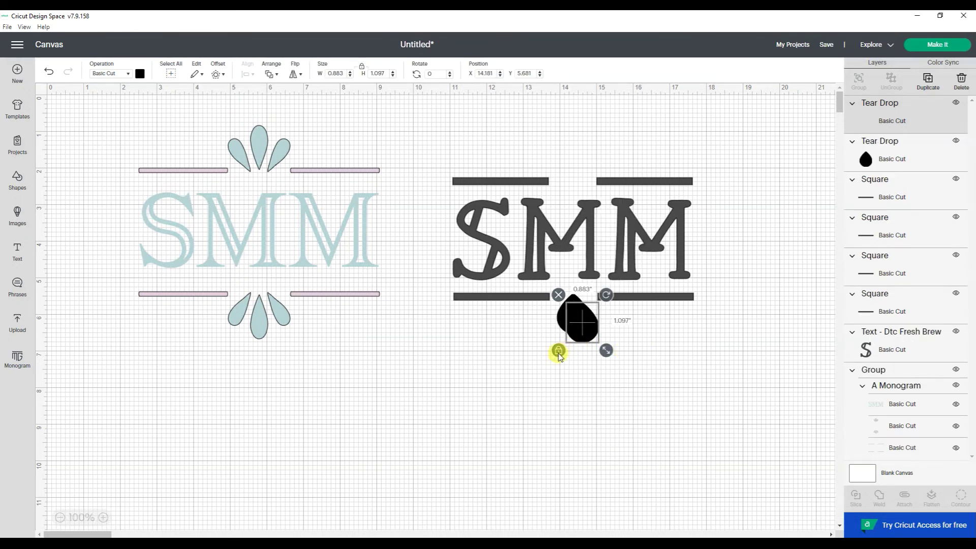
Unlock proportions and narrow both teardrops, the left one to about 0.54 in wide
left_click_drag(605, 350, 627, 329)
left_click(574, 327)
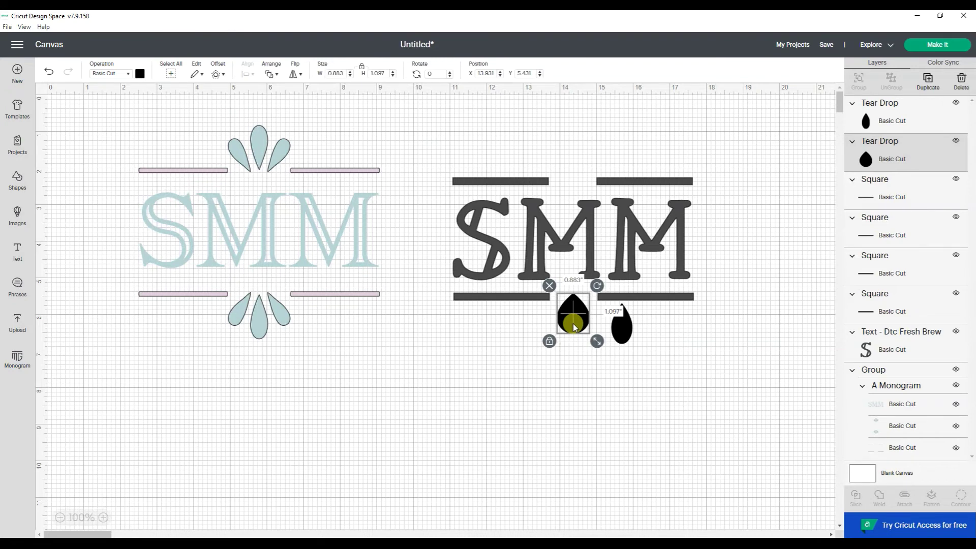
left_click(549, 340)
left_click_drag(603, 348, 575, 327)
left_click(584, 340)
left_click(570, 316)
left_click(571, 326)
left_click(617, 327)
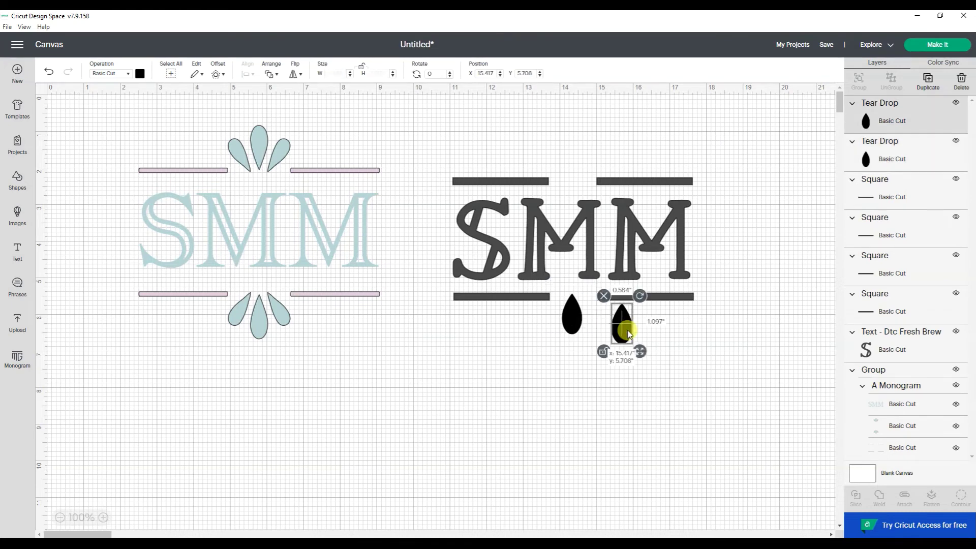
left_click_drag(645, 351, 634, 328)
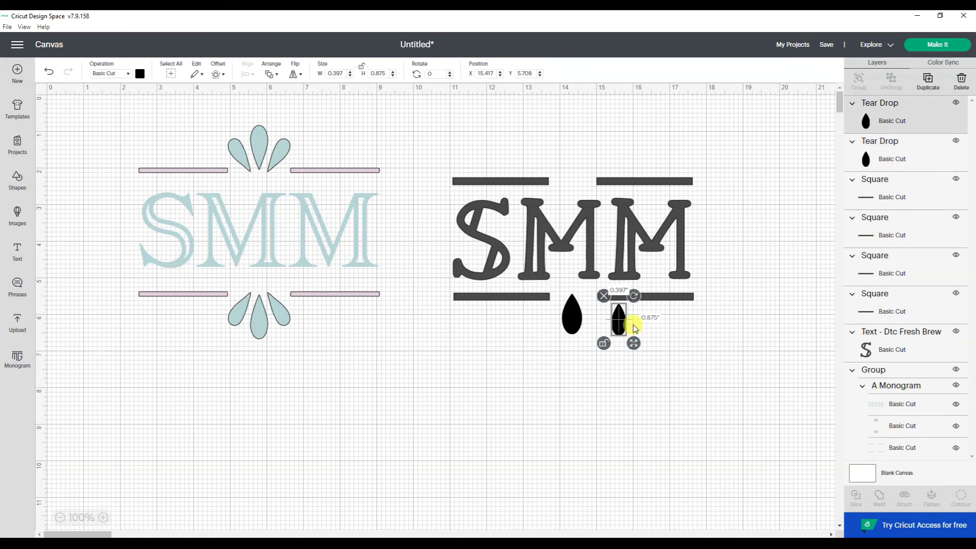
Rotate the right teardrop 45° and set it beside the upright one
left_click(440, 71)
type("45")
key("Return")
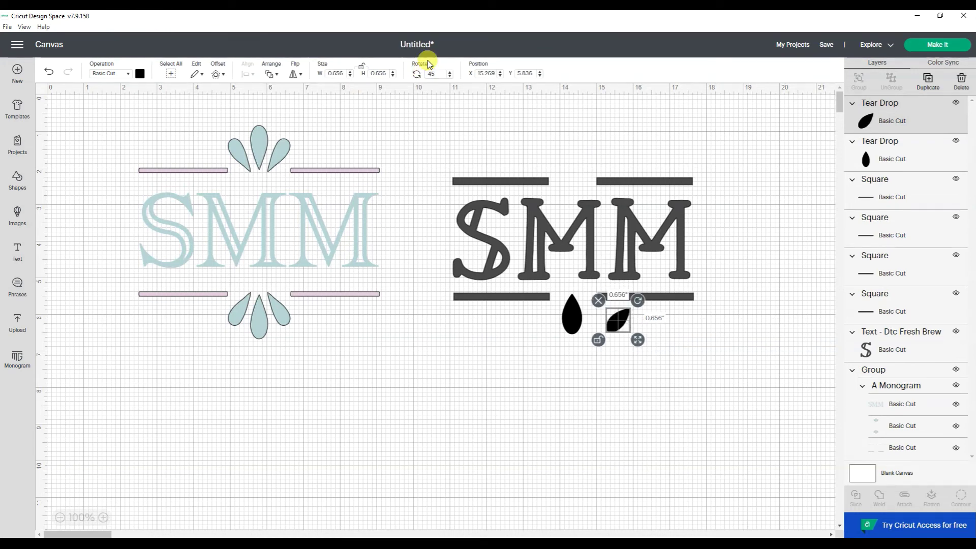
left_click(612, 413)
left_click_drag(615, 319, 557, 323)
Duplicate the tilted teardrop, flip it horizontally, and place it on the upright drop's other side
right_click(556, 323)
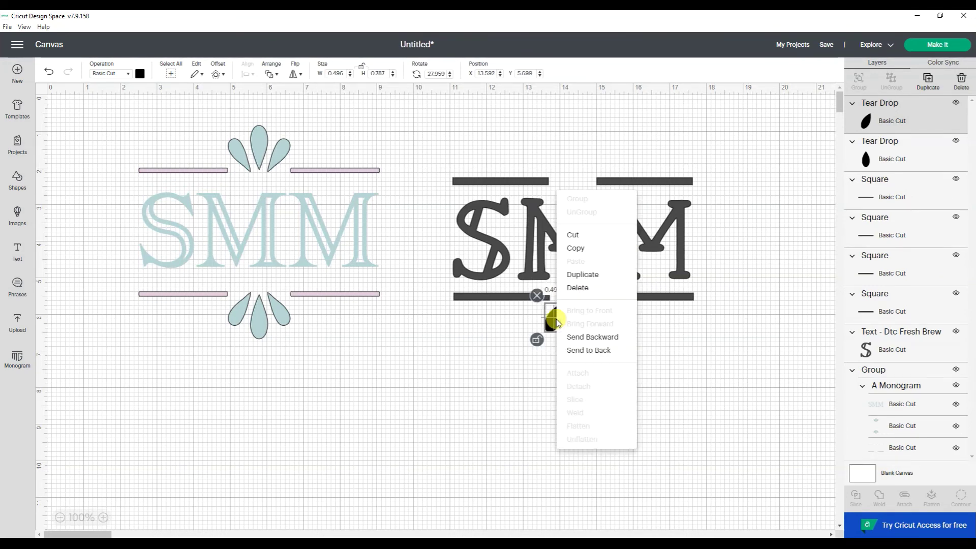
left_click(578, 276)
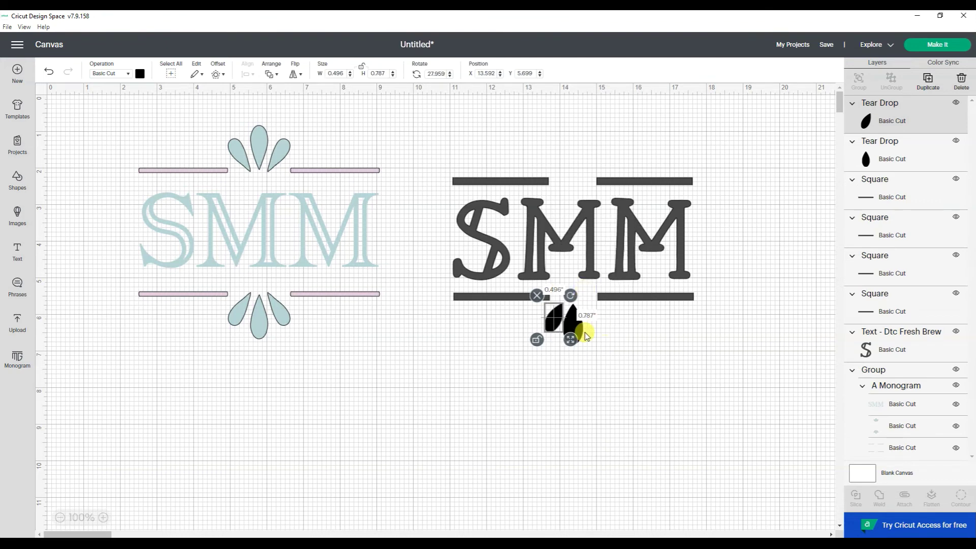
left_click(294, 76)
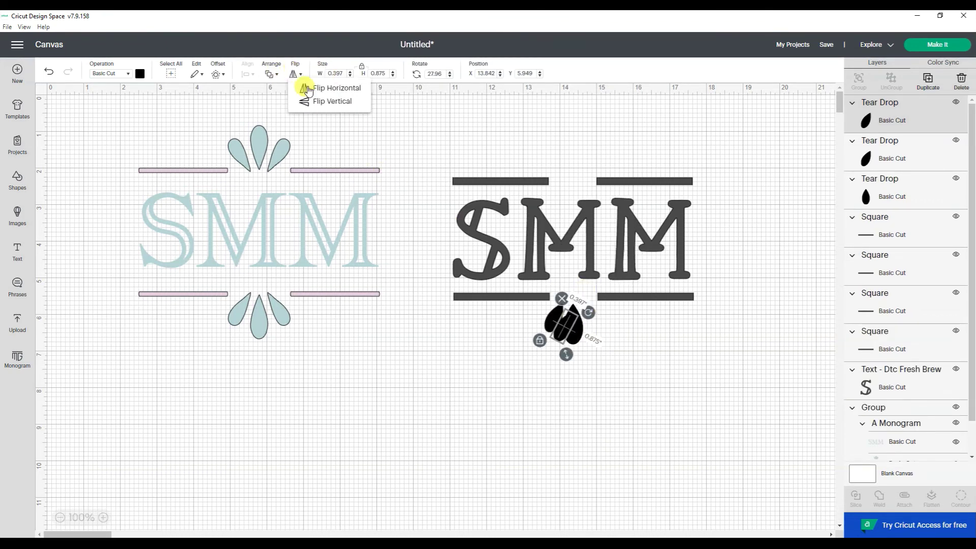
left_click(307, 87)
left_click(539, 398)
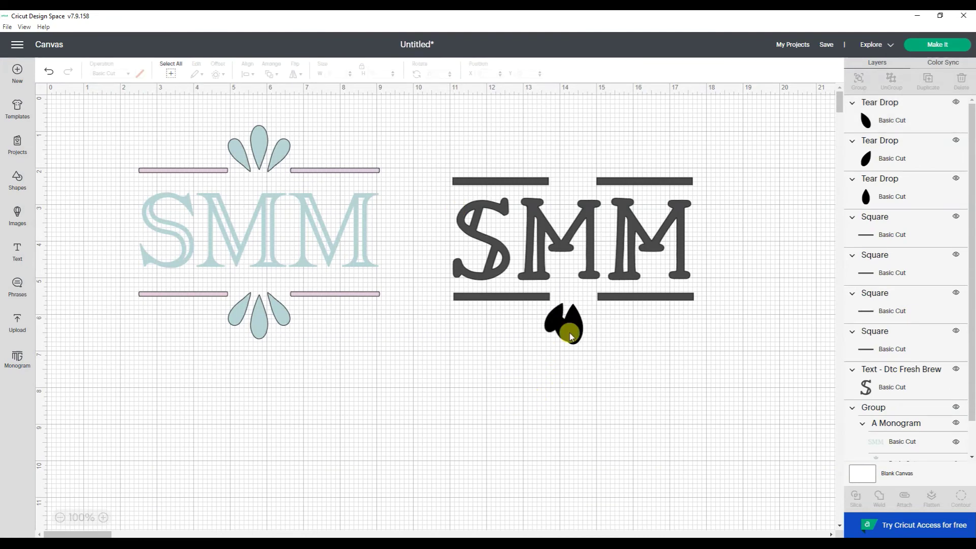
left_click_drag(571, 331, 603, 329)
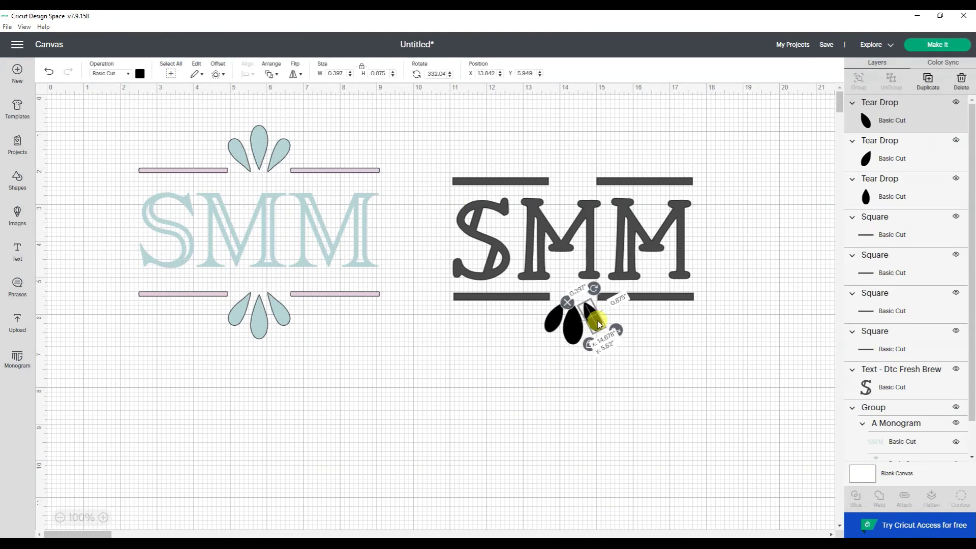
left_click(662, 322)
Align the three teardrops along their tops and group them into one cluster
left_click_drag(661, 320, 517, 349)
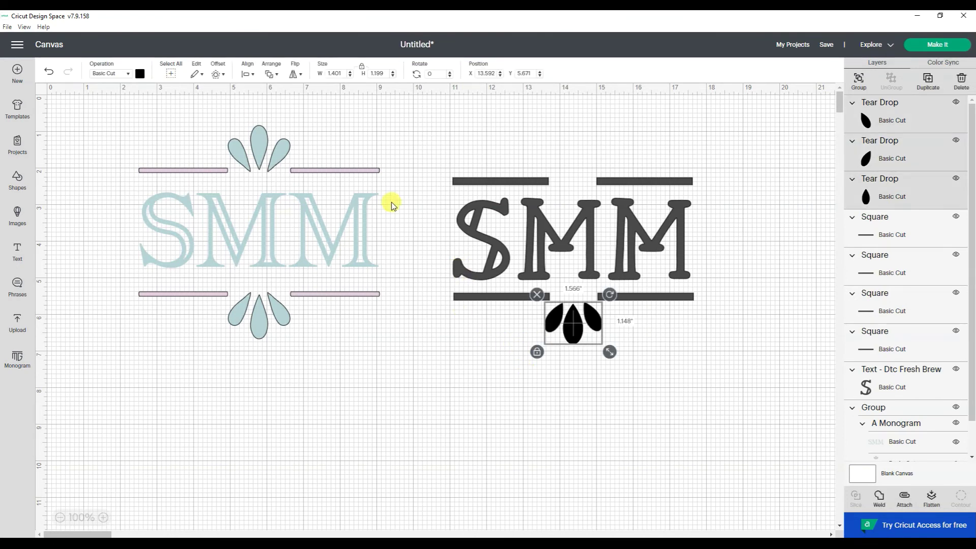
left_click(249, 74)
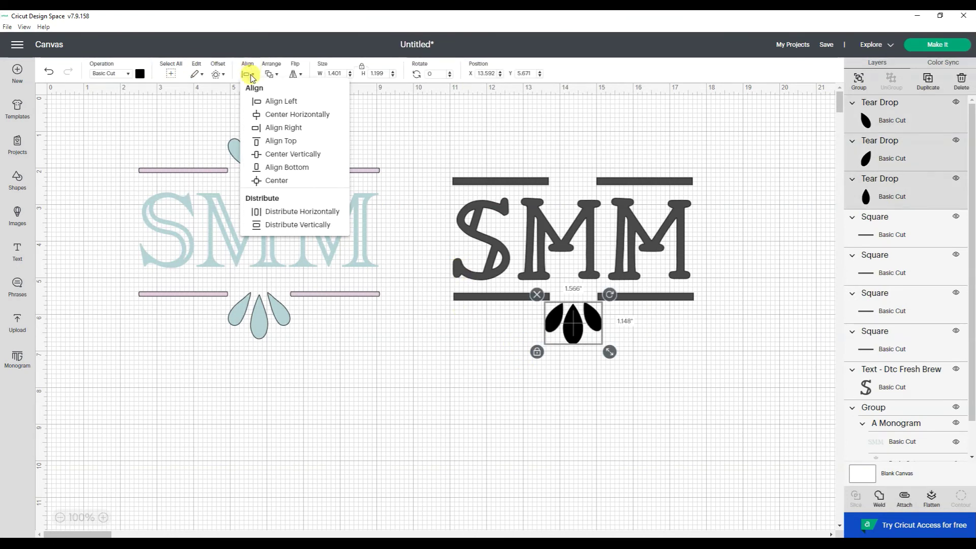
left_click(272, 141)
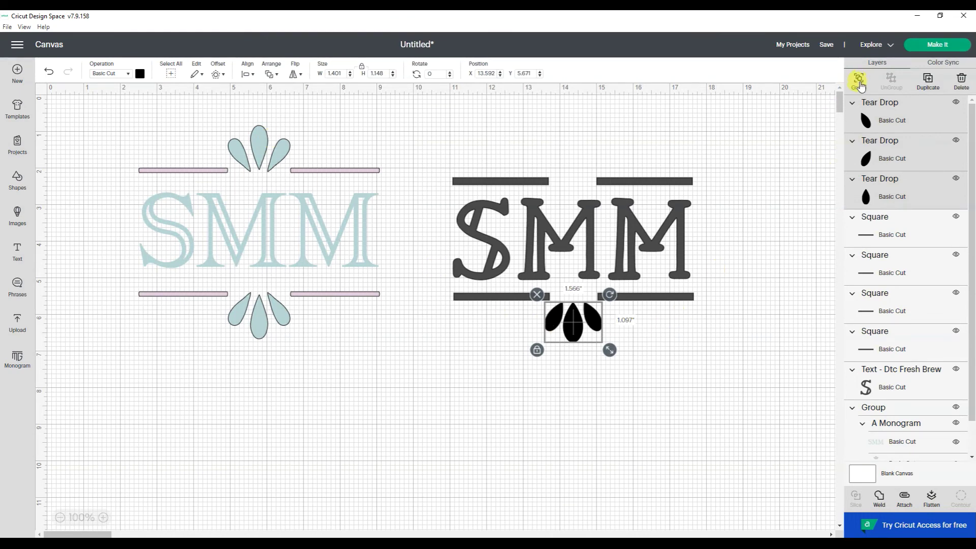
left_click(859, 82)
Duplicate the cluster, flip it vertically above the upper bars, and tuck the original under the lower bars
right_click(582, 339)
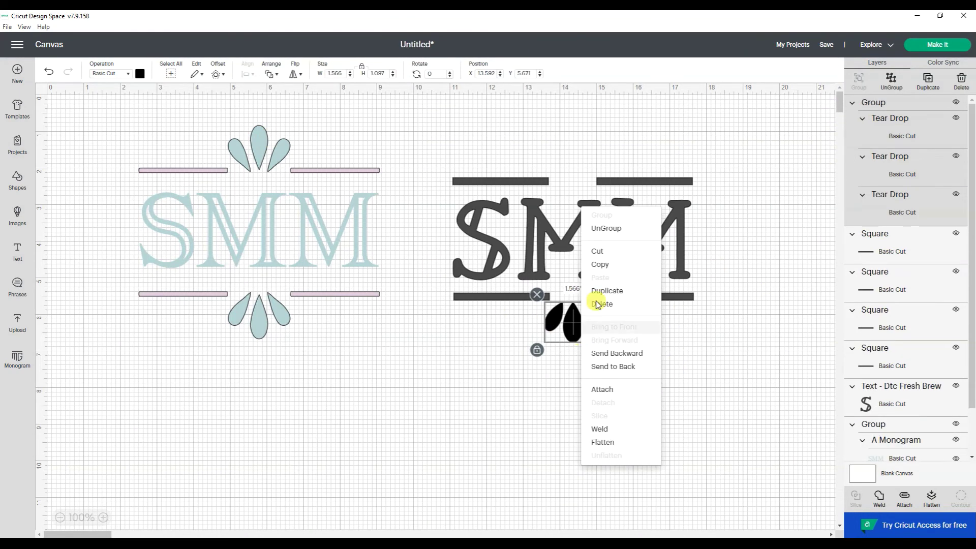
key("ctrl+d")
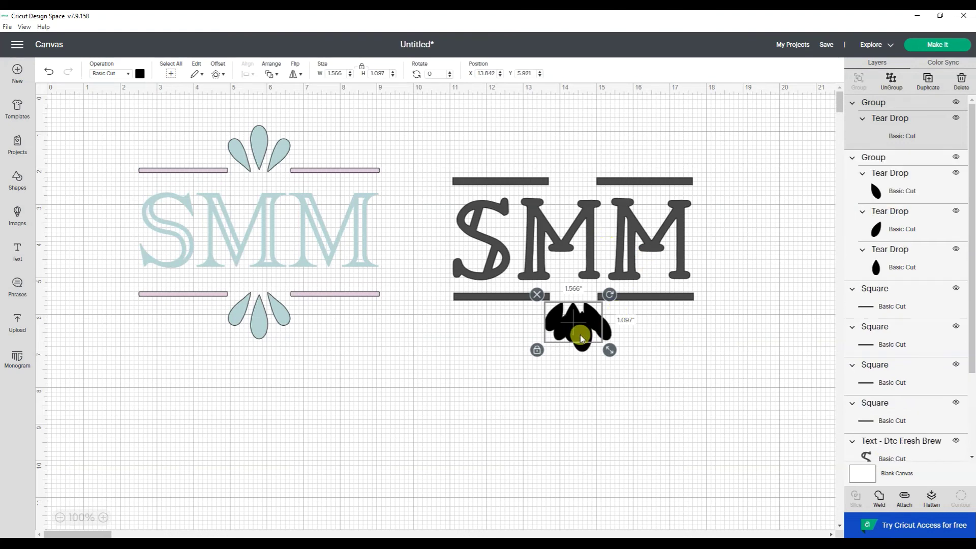
left_click_drag(582, 333, 566, 168)
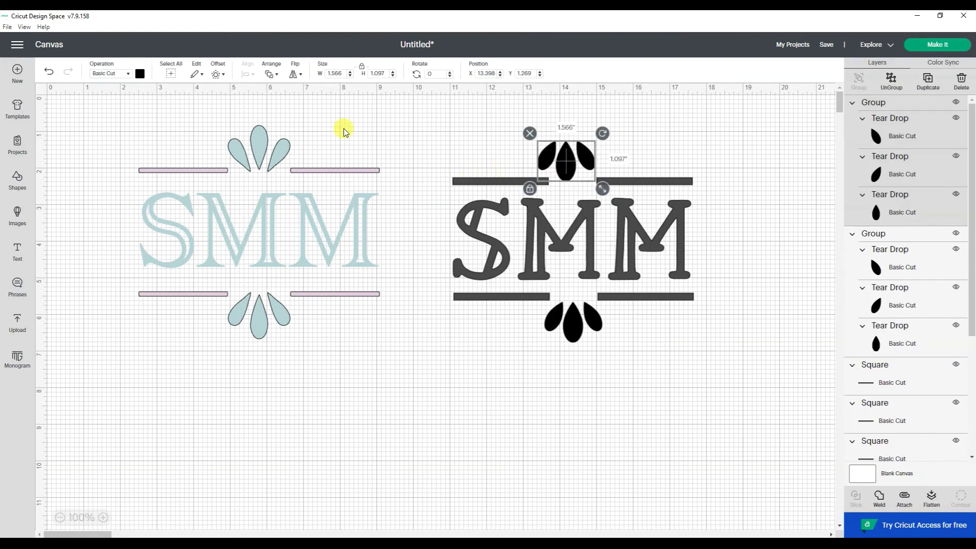
left_click(293, 75)
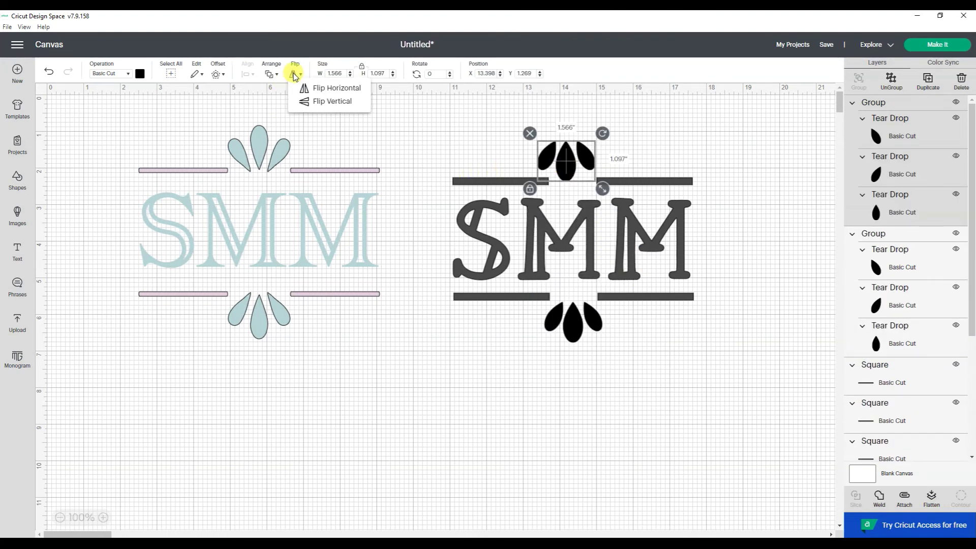
left_click(299, 101)
mouse_move(566, 157)
left_mouse_down()
mouse_move(582, 165)
mouse_move(575, 159)
left_mouse_up()
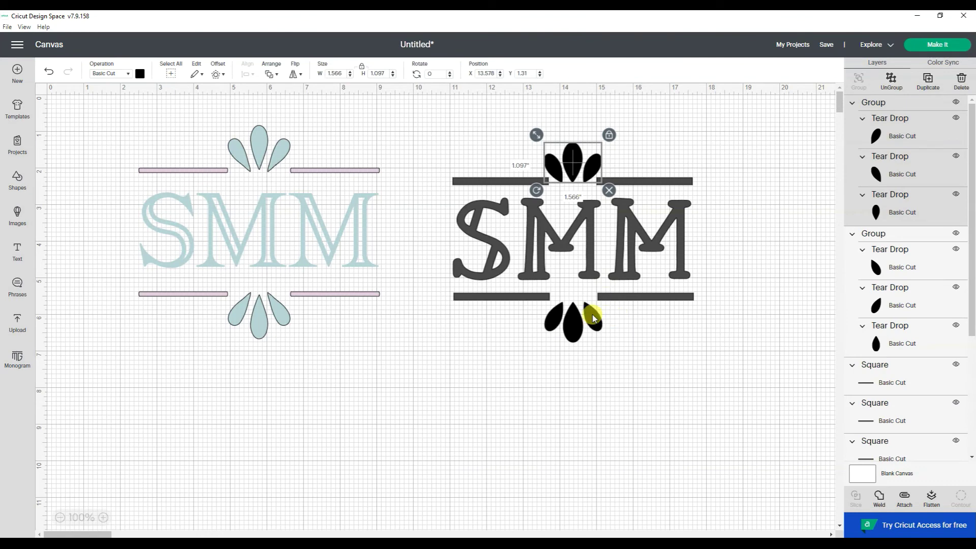
left_click_drag(577, 330, 571, 320)
Nudge the light-blue SMM monogram group left to X 1.929 in
left_click(491, 446)
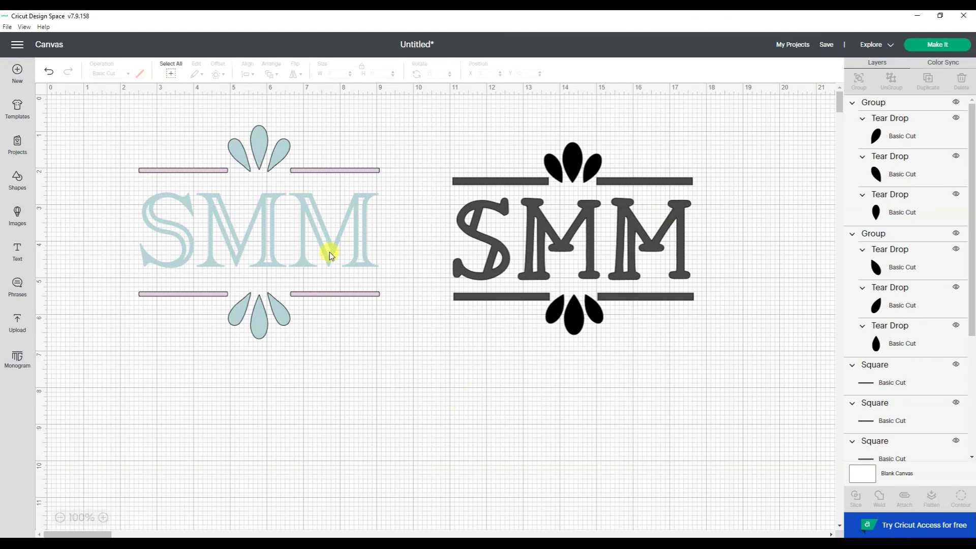
left_click(234, 226)
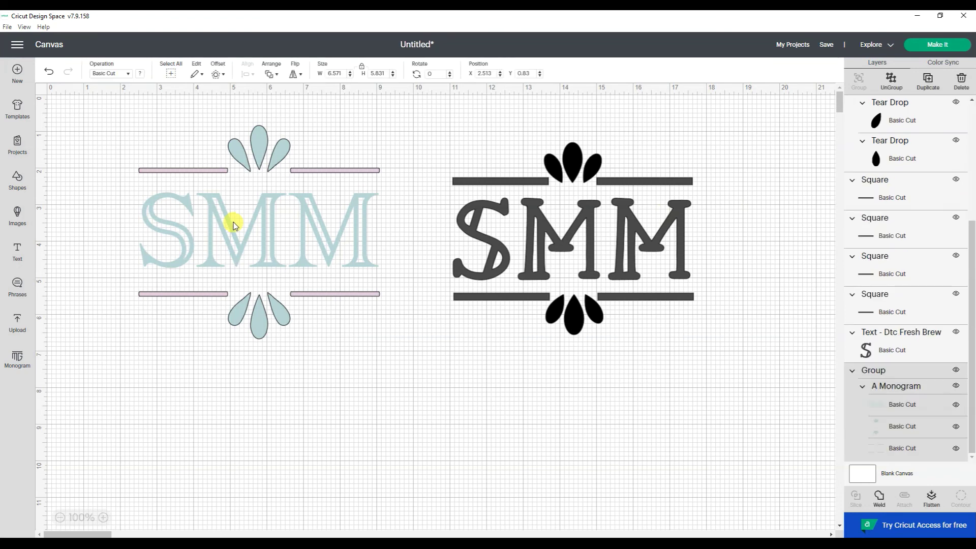
left_click_drag(230, 222, 208, 221)
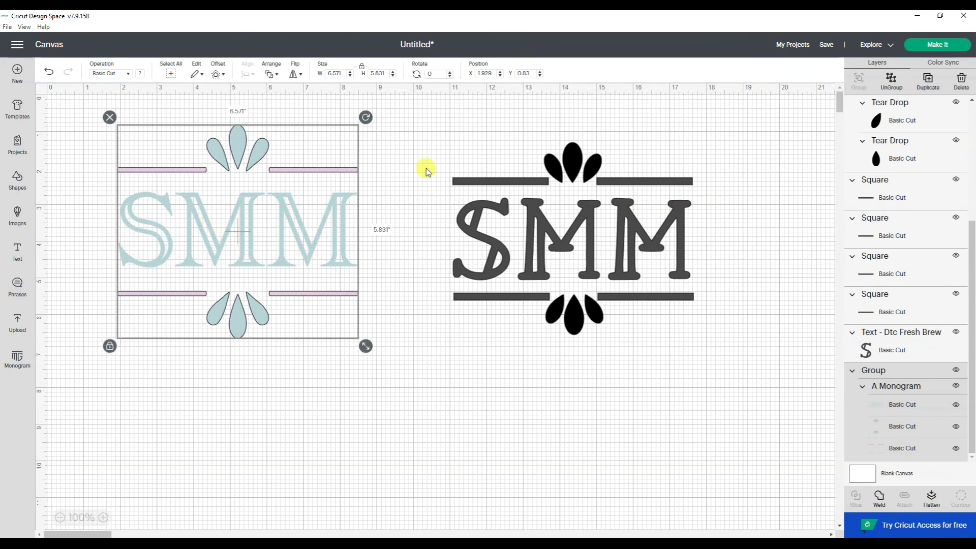